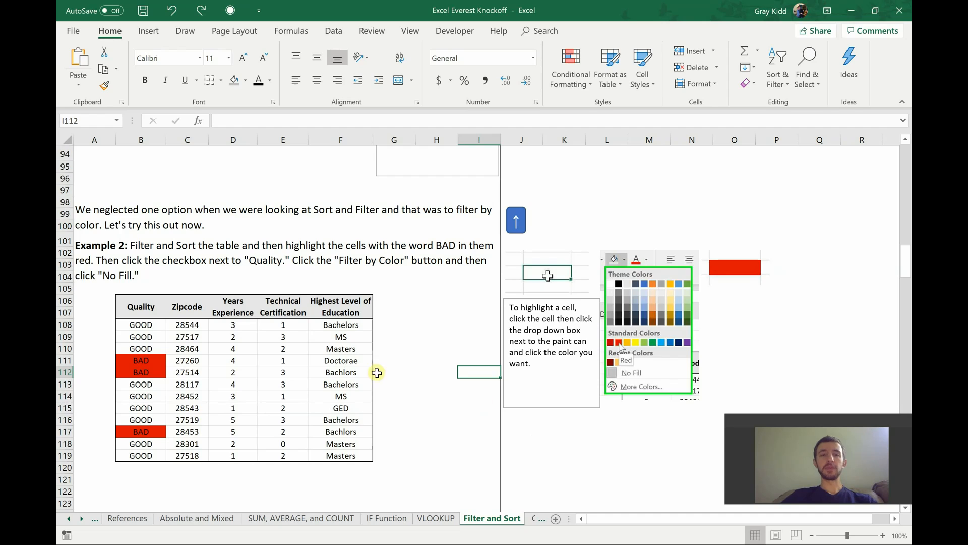
# Turn on filtering for the Example 2 table in B106:F119, including its header rows
pyautogui.moveTo(146, 306); pyautogui.dragTo(361, 453)
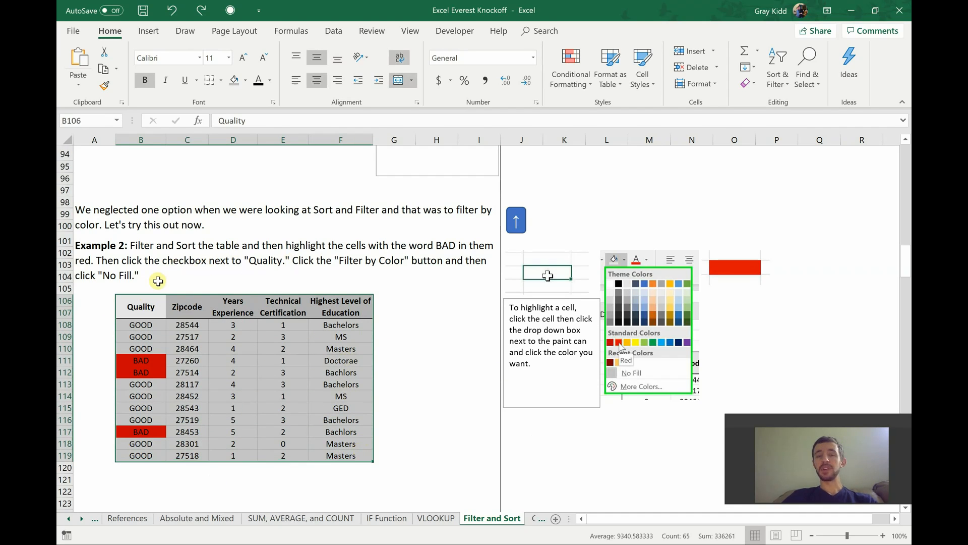
pyautogui.click(780, 70)
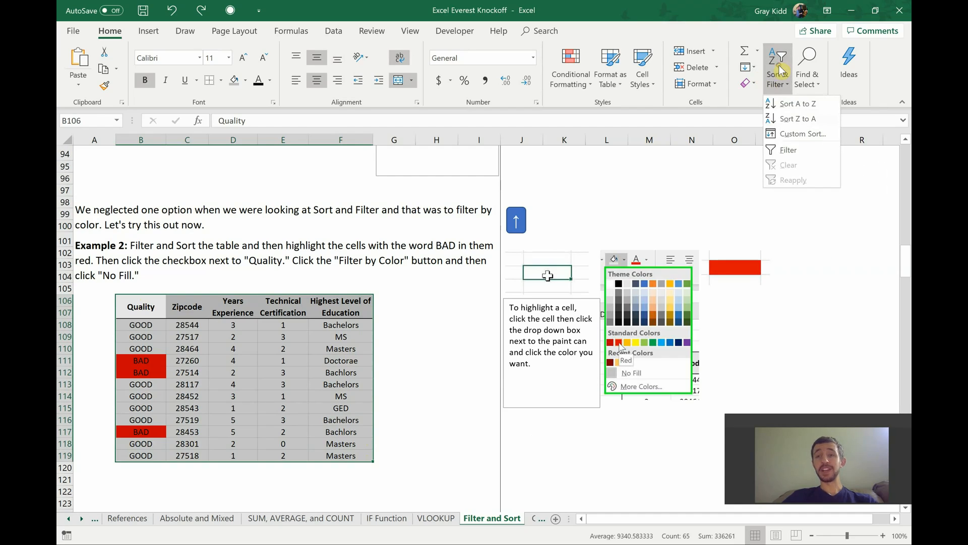
pyautogui.click(784, 148)
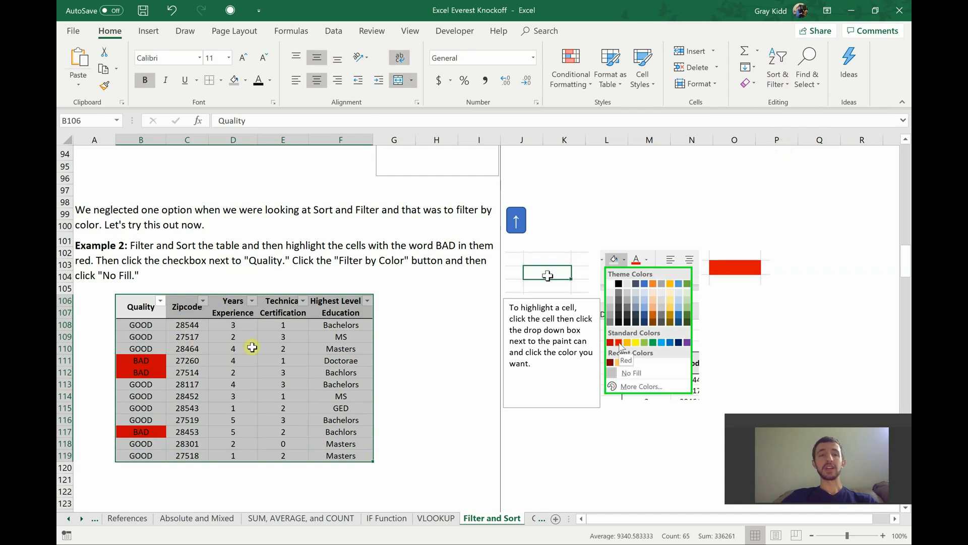
pyautogui.click(202, 301)
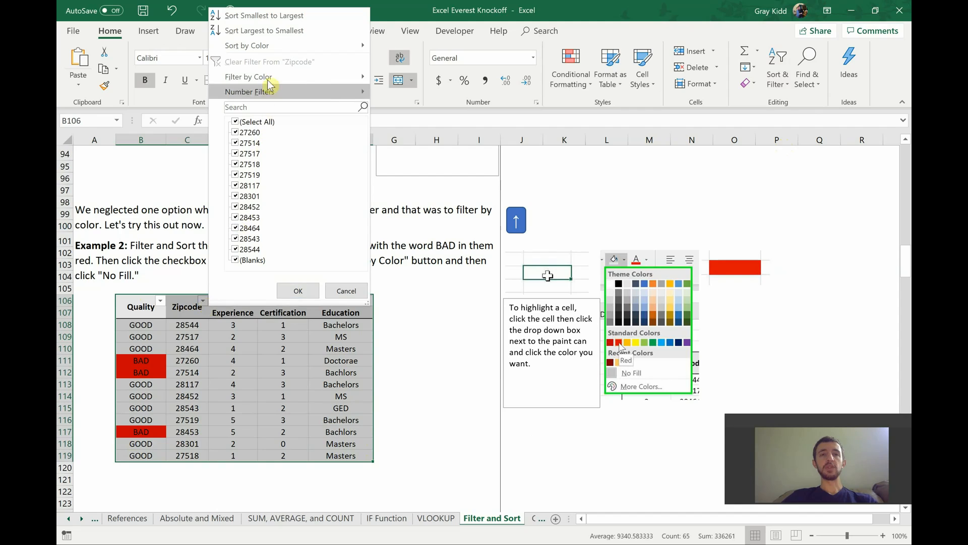
pyautogui.moveTo(259, 79)
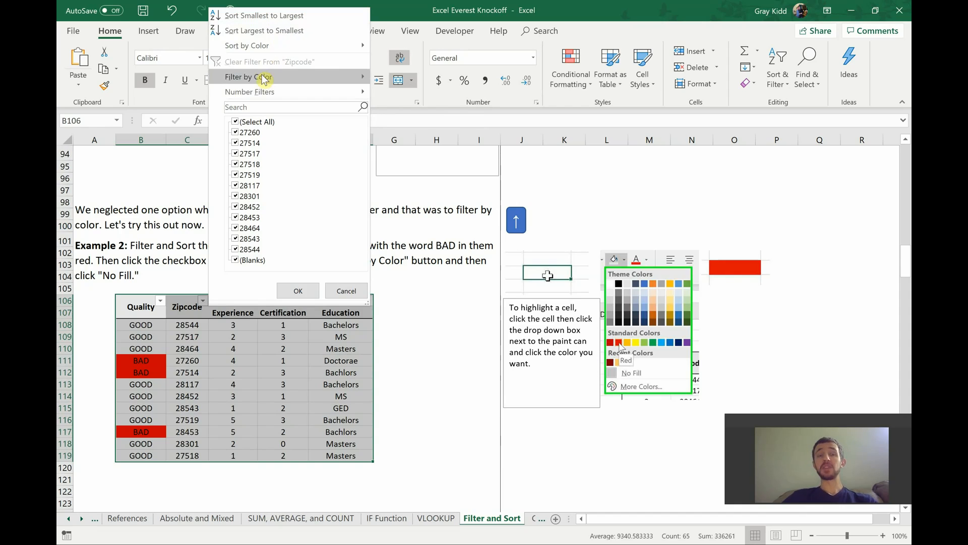
pyautogui.click(346, 291)
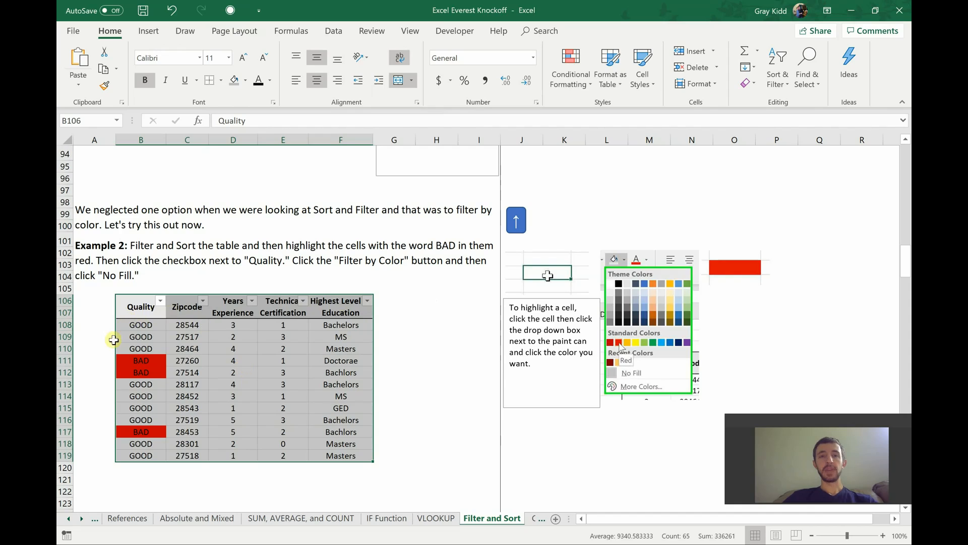
# Fill the BAD cell B111 with the standard red and check the BAD cells B112 and B117
pyautogui.click(131, 362)
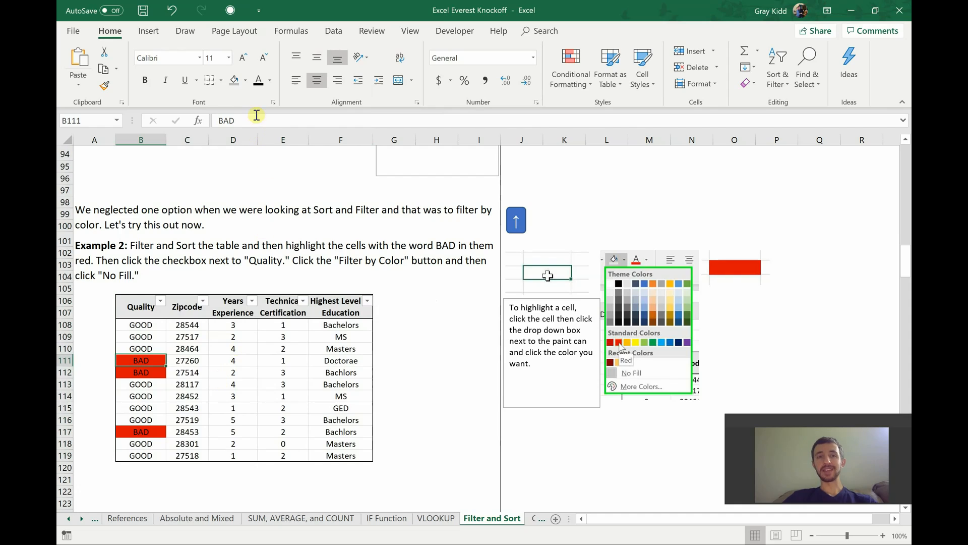
pyautogui.click(245, 85)
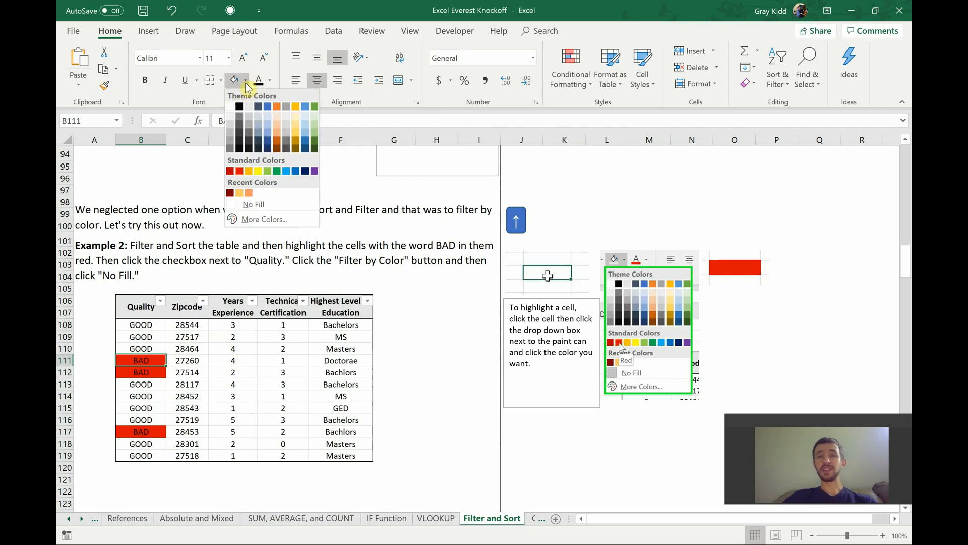
pyautogui.click(238, 171)
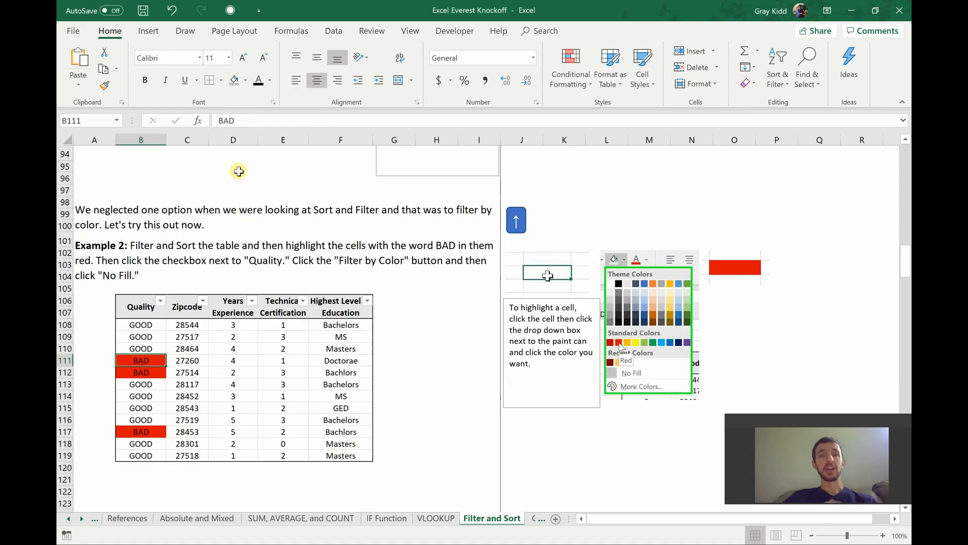
pyautogui.click(145, 372)
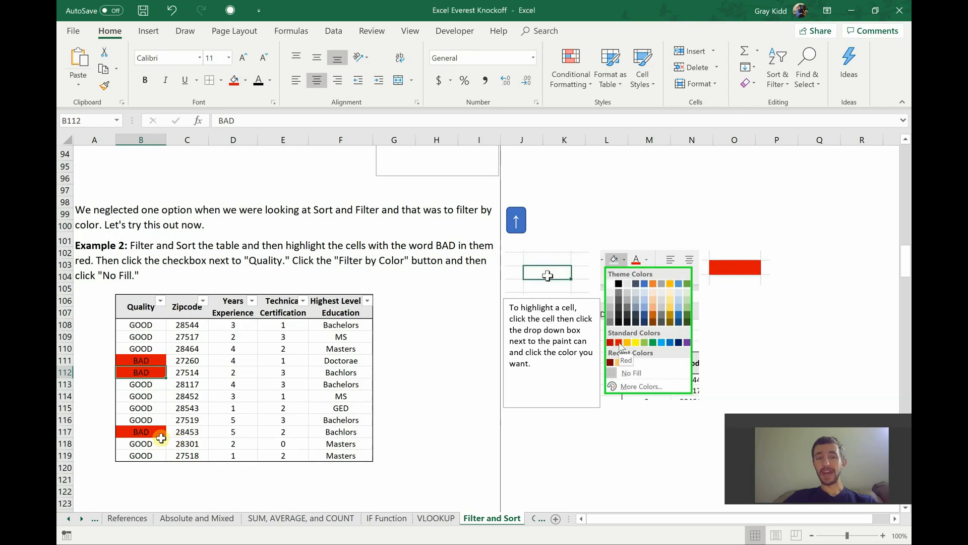
pyautogui.click(144, 430)
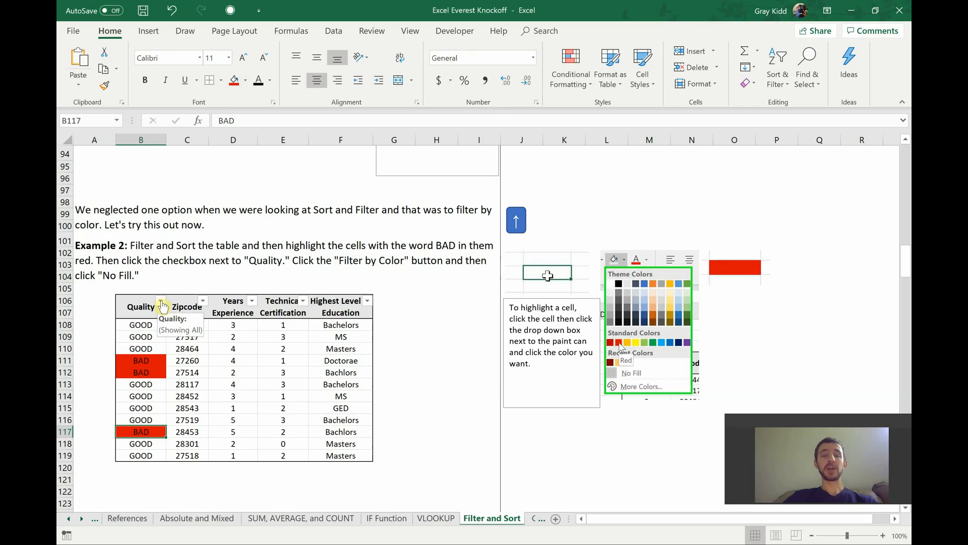
# Filter the Quality column by cell color to show only the rows with No Fill
pyautogui.scroll(-1, 161, 306)
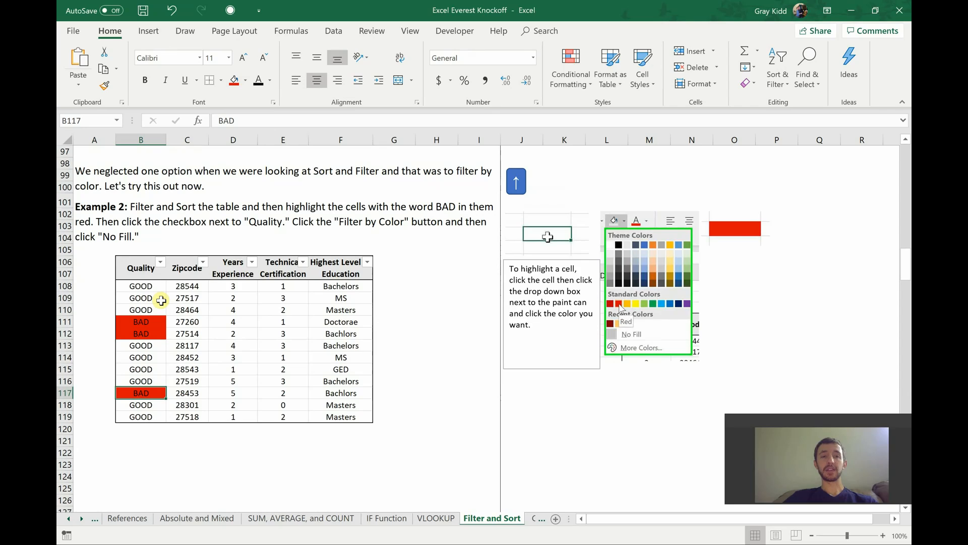
pyautogui.click(162, 263)
pyautogui.moveTo(191, 315)
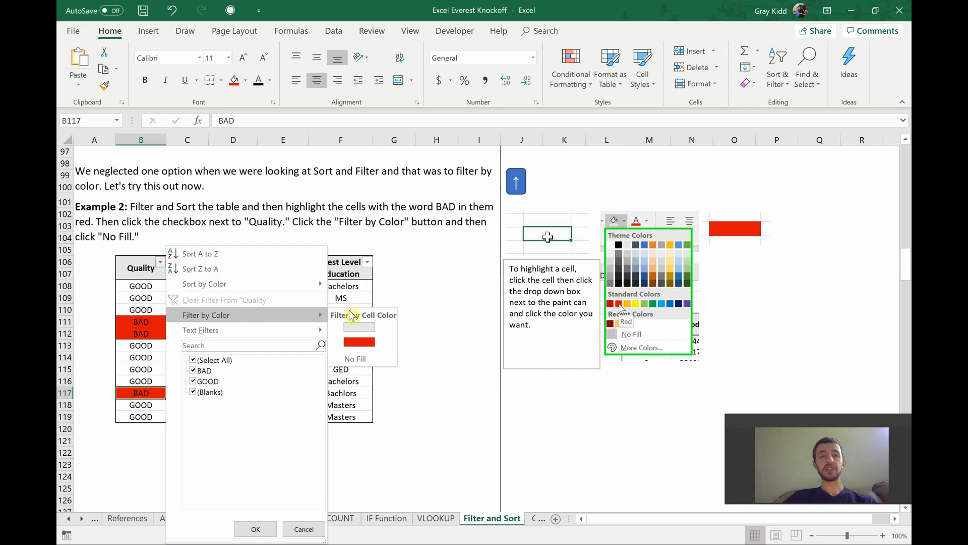
pyautogui.click(350, 357)
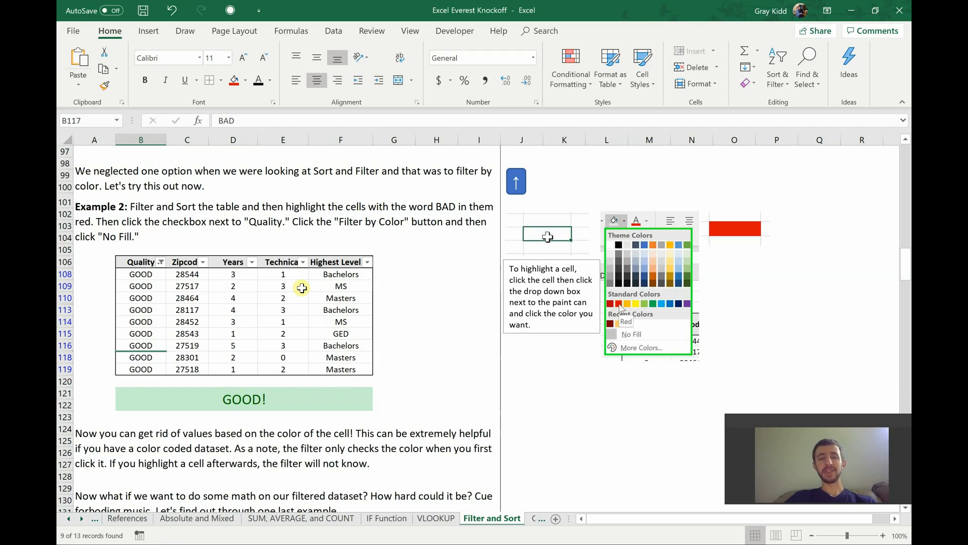
# Undo the color filter on the Quality column
pyautogui.scroll(-5, 302, 288)
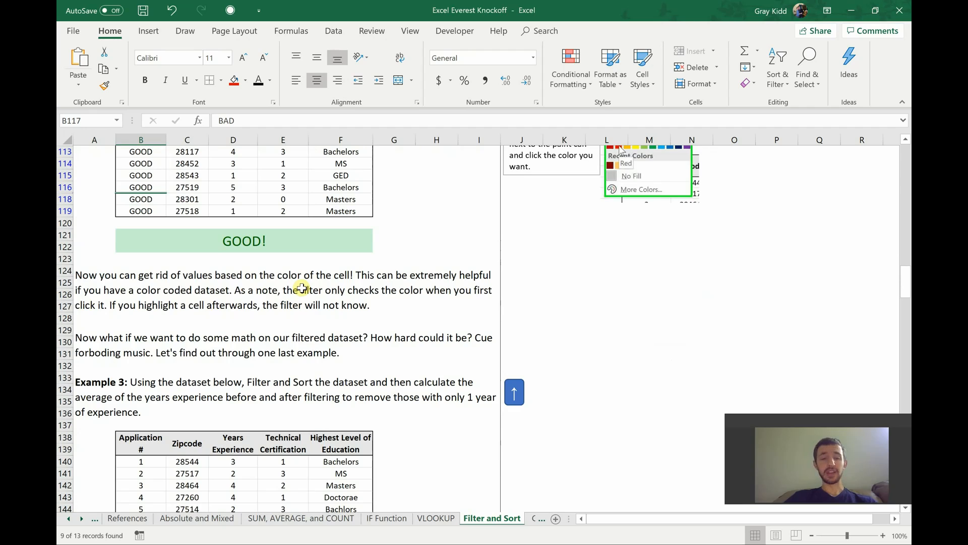
pyautogui.hotkey('ctrl', 'z')
pyautogui.scroll(4, 302, 288)
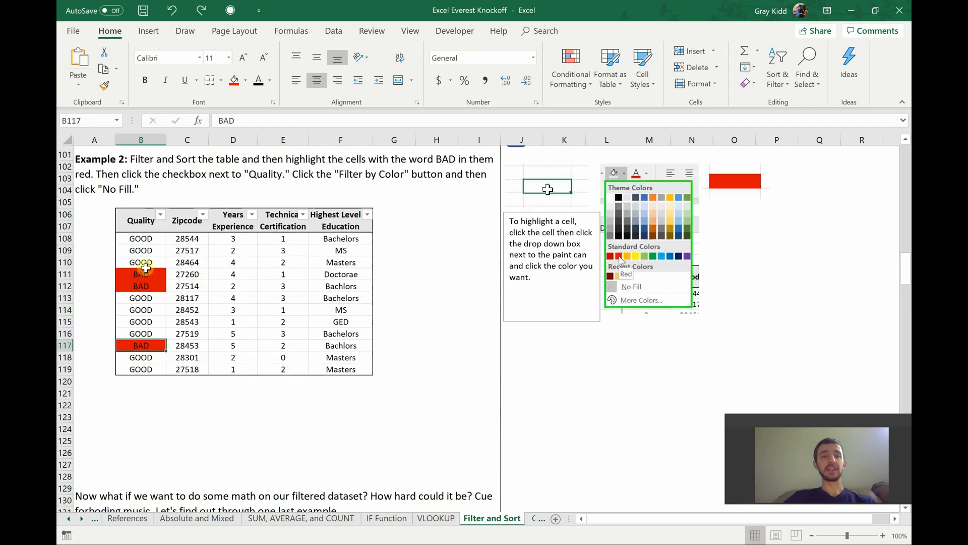
# Remove the fill color from the three BAD cells B111, B112 and B117 in the Quality column
pyautogui.moveTo(141, 262); pyautogui.dragTo(145, 361)
pyautogui.click(136, 346)
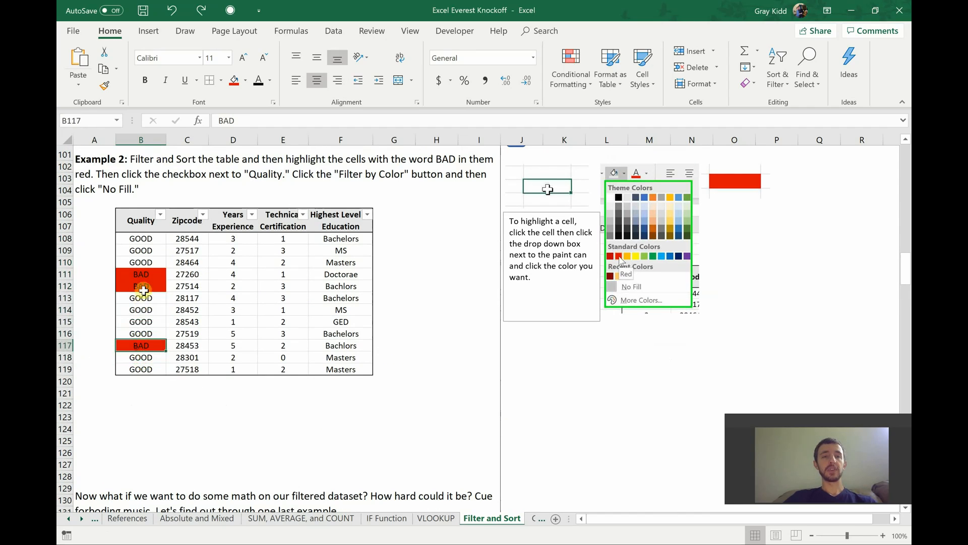
pyautogui.keyDown('ctrl'); pyautogui.click(143, 284); pyautogui.keyUp('ctrl')
pyautogui.keyDown('ctrl'); pyautogui.click(142, 274); pyautogui.keyUp('ctrl')
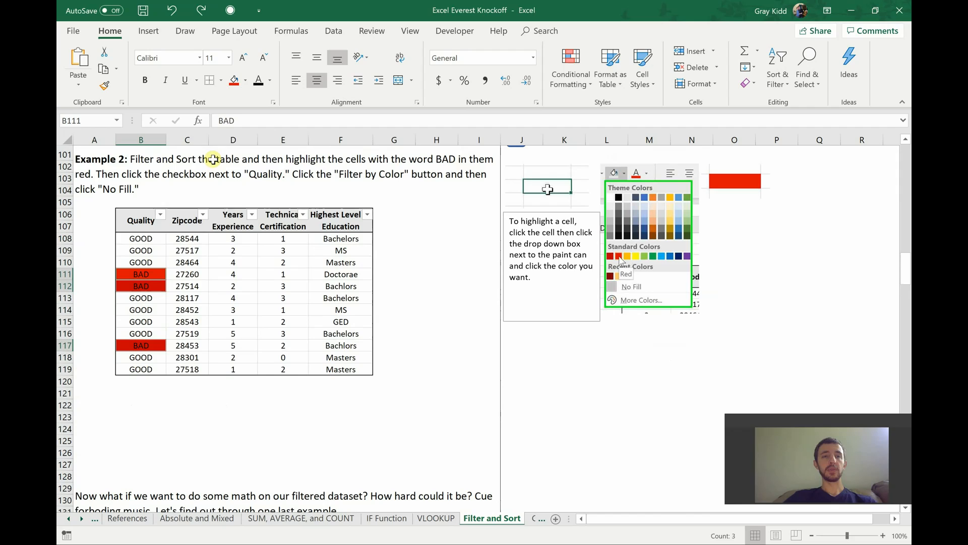
pyautogui.click(245, 82)
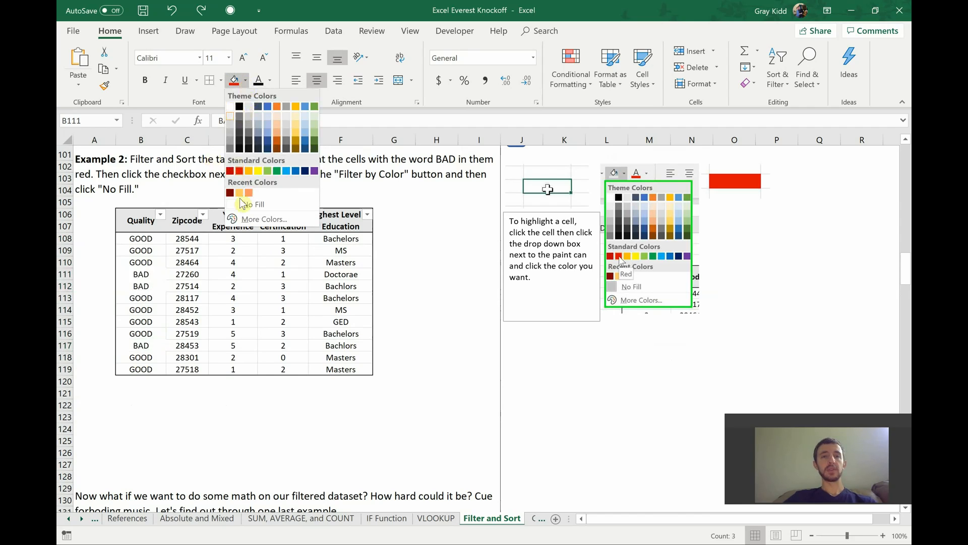
pyautogui.click(250, 206)
pyautogui.click(428, 321)
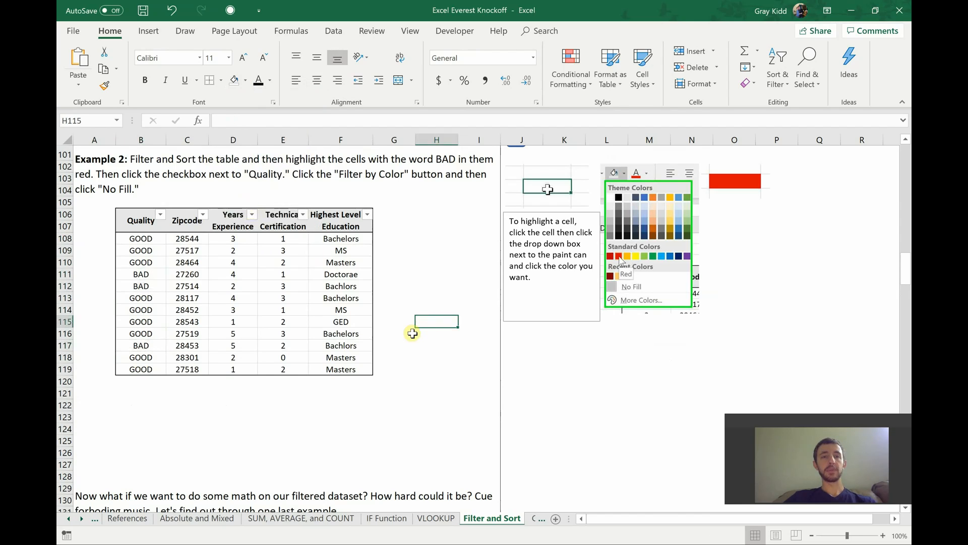
# Turn on filtering for the Example 3 application table in B138:F159, including its header rows
pyautogui.scroll(-4, 413, 333)
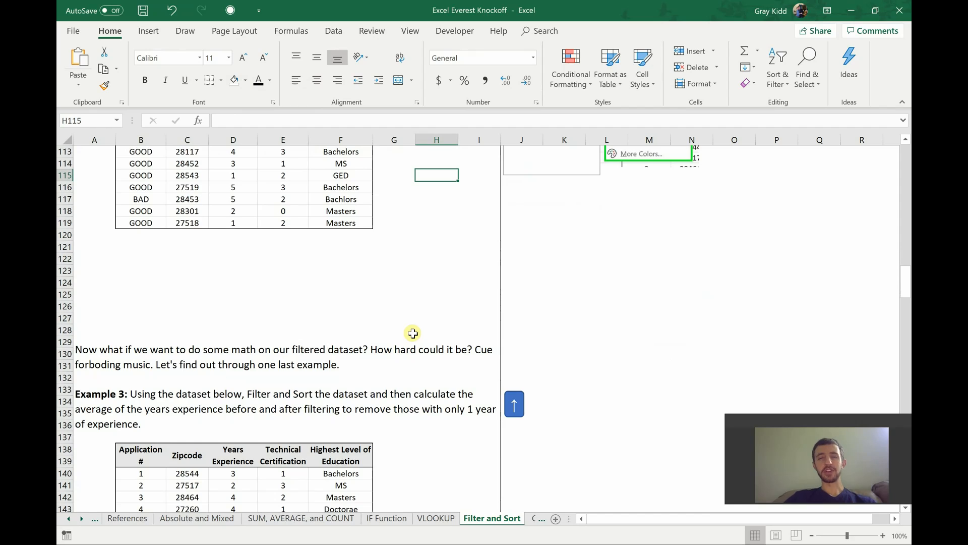
pyautogui.scroll(-2, 413, 333)
pyautogui.scroll(-1, 413, 333)
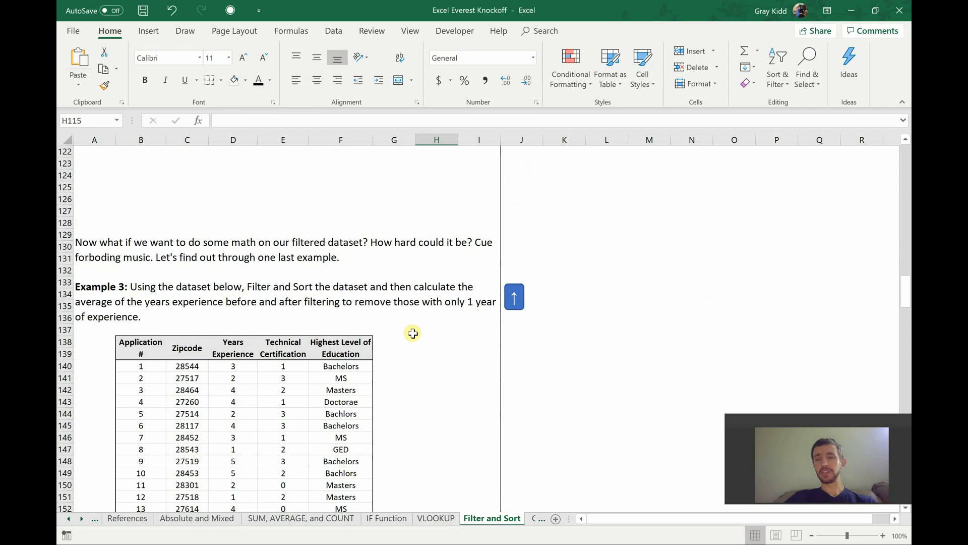
pyautogui.scroll(-3, 412, 333)
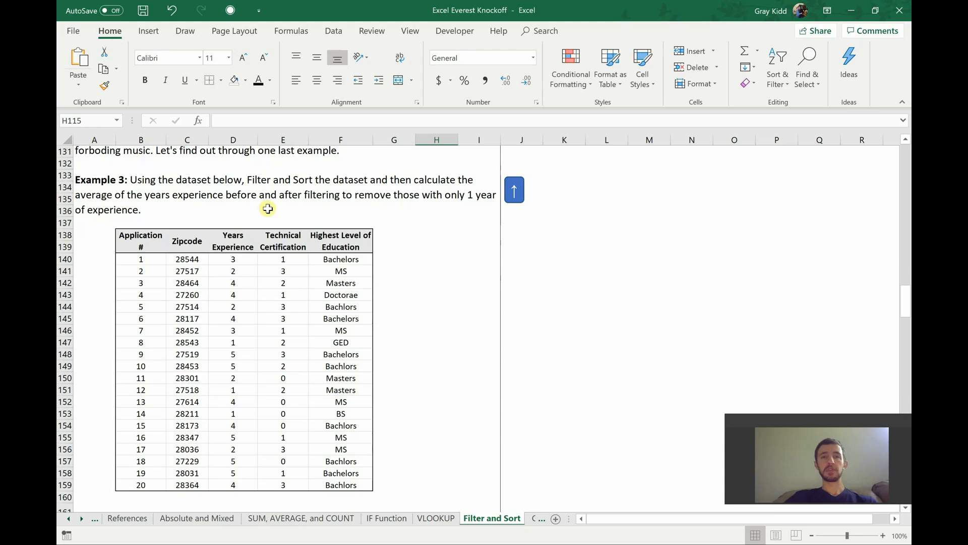
pyautogui.scroll(-1, 269, 208)
pyautogui.moveTo(151, 201); pyautogui.dragTo(334, 452)
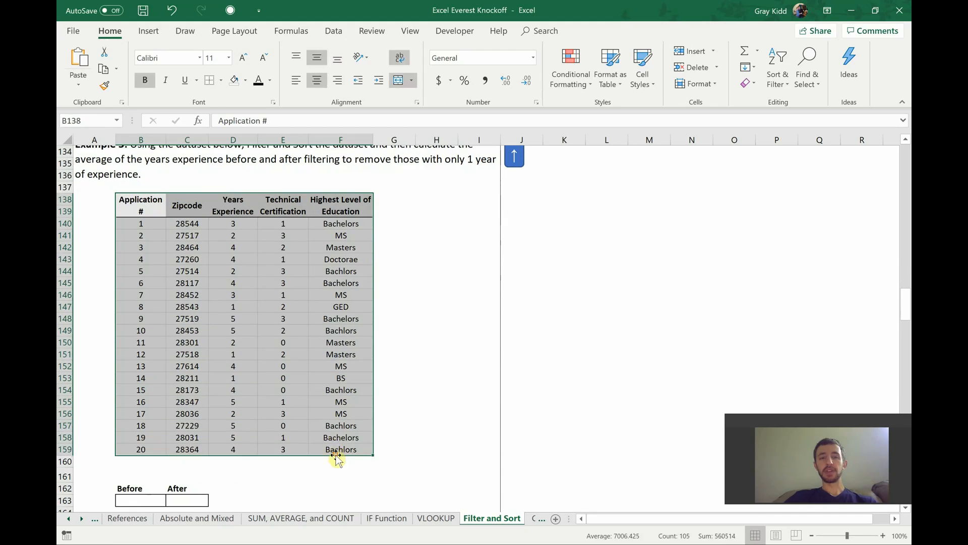
pyautogui.click(777, 71)
pyautogui.click(785, 150)
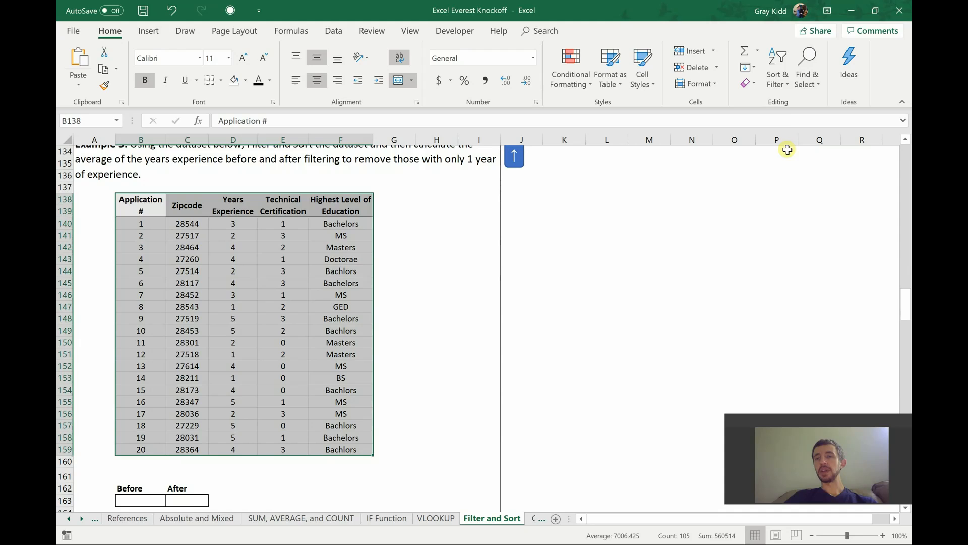
pyautogui.click(787, 76)
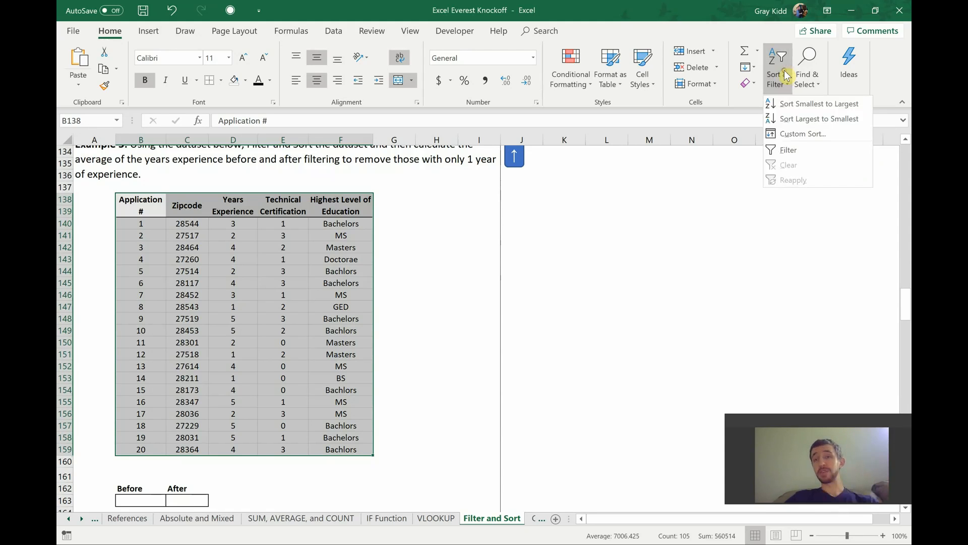
pyautogui.click(788, 151)
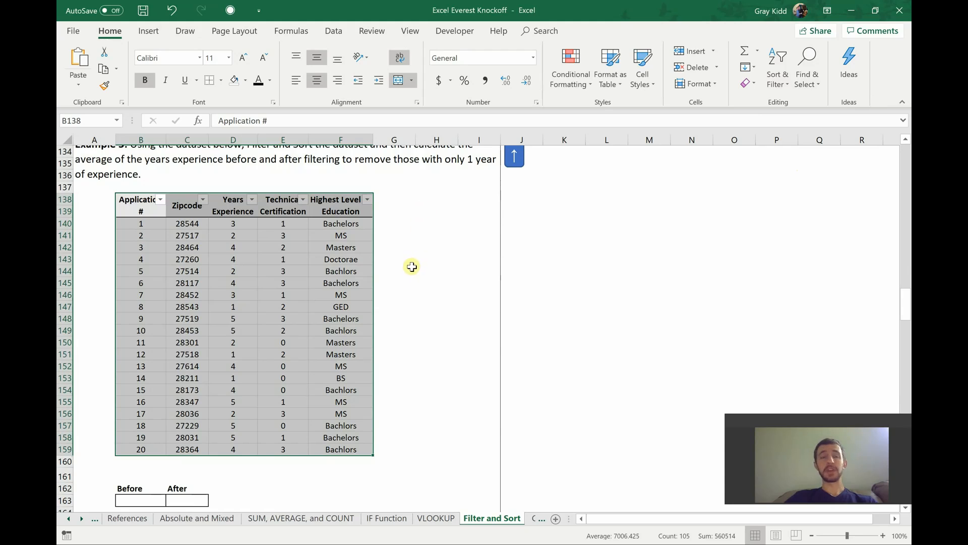
# Calculate the average years of experience in the Before cell B163 with =AVERAGE(D140:D159)
pyautogui.scroll(-2, 422, 255)
pyautogui.scroll(1, 426, 251)
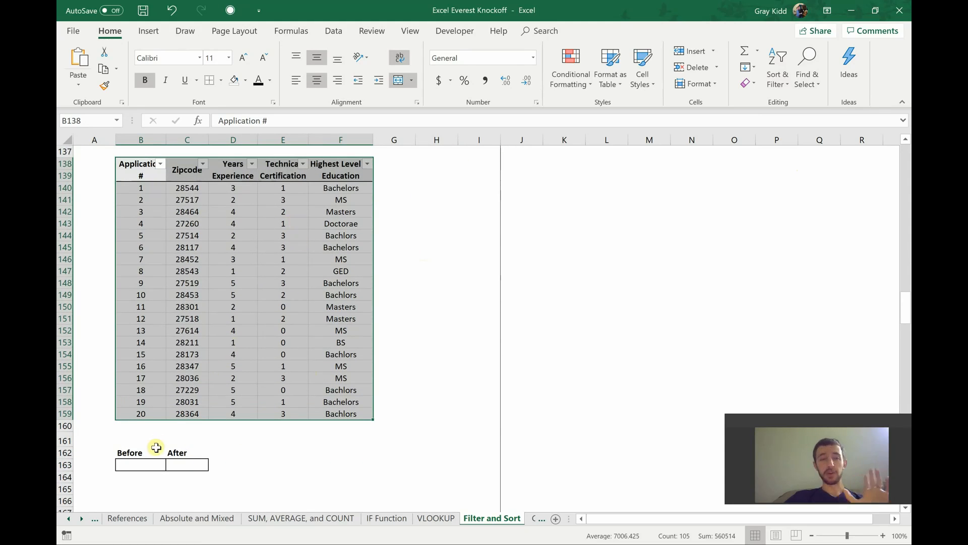
pyautogui.click(142, 463)
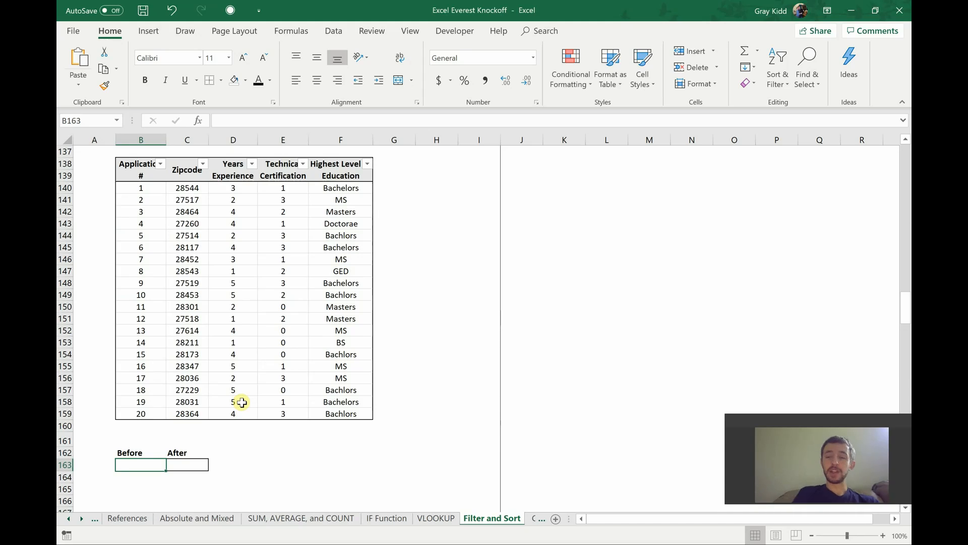
pyautogui.write('=AVERAGE(')
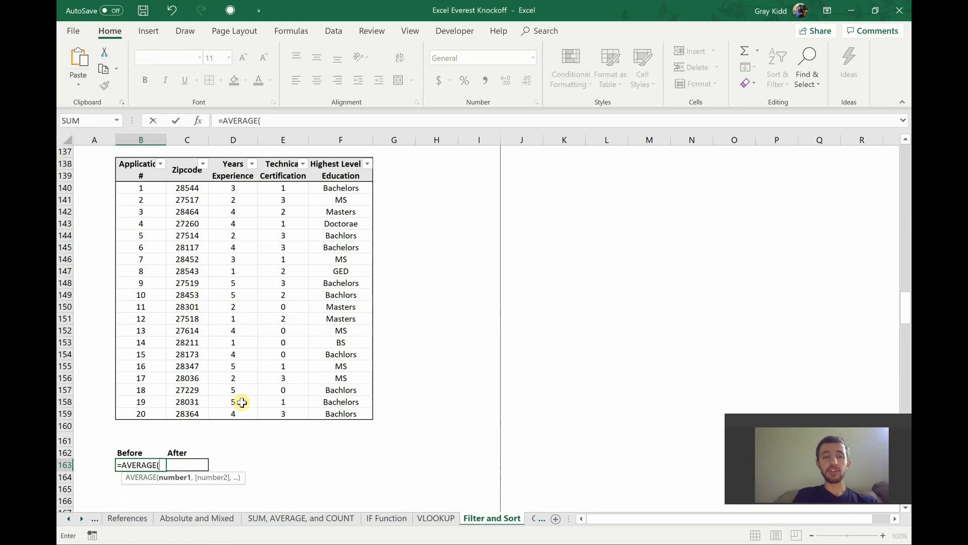
pyautogui.moveTo(233, 187); pyautogui.dragTo(241, 415)
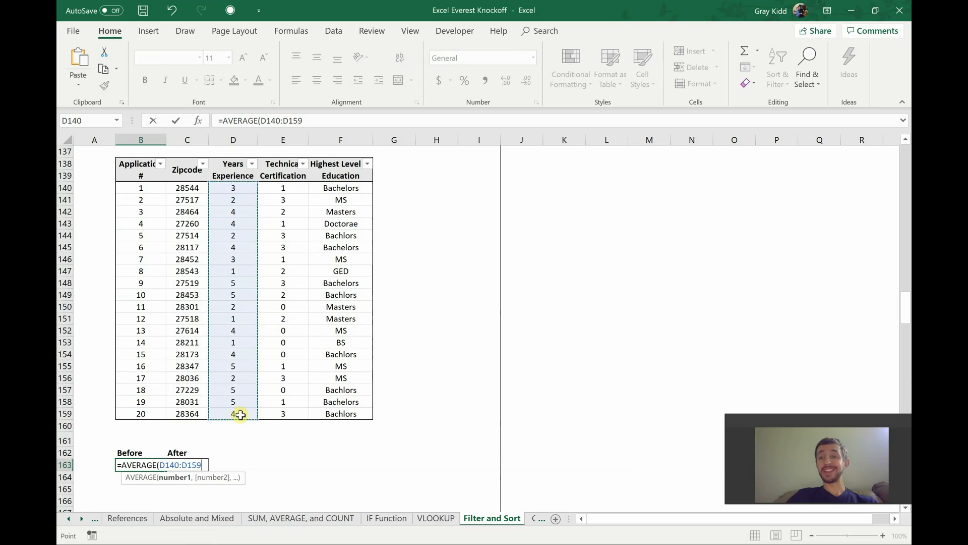
pyautogui.write(')')
pyautogui.press('Return')
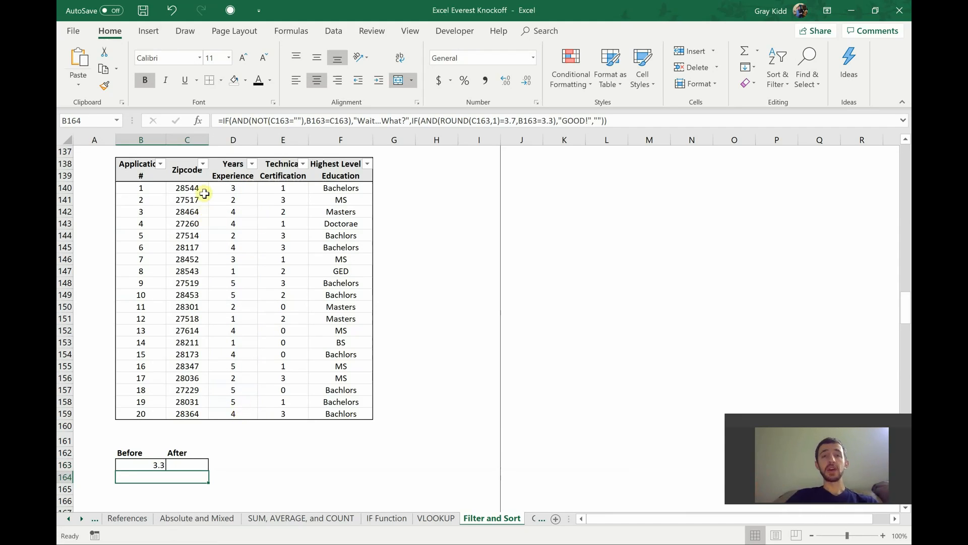
# Filter the Years Experience column of the Example 3 table to exclude the value 1
pyautogui.click(252, 165)
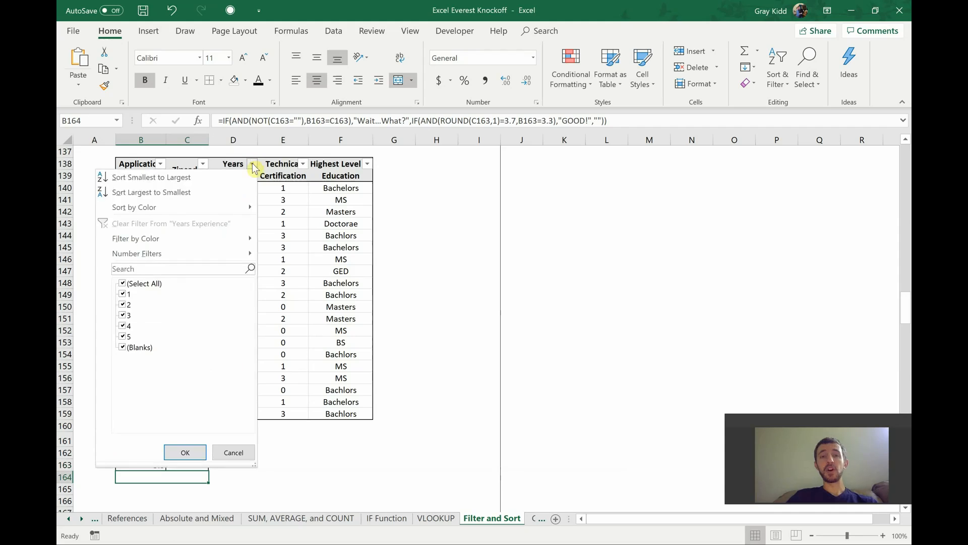
pyautogui.moveTo(174, 246)
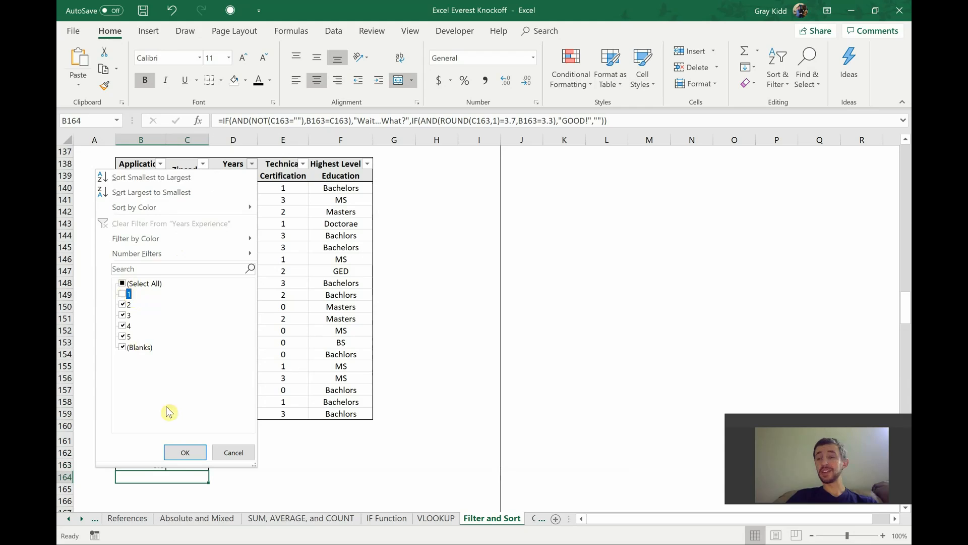
pyautogui.click(184, 452)
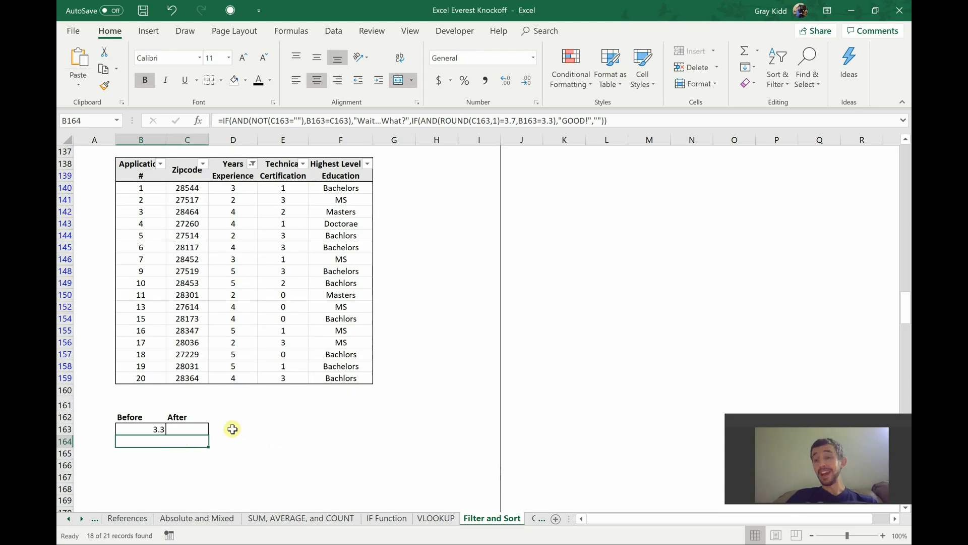
# Calculate the average years of experience for the filtered table in the After cell C163 with =AVERAGE(D140:D159)
pyautogui.click(192, 429)
pyautogui.write('=')
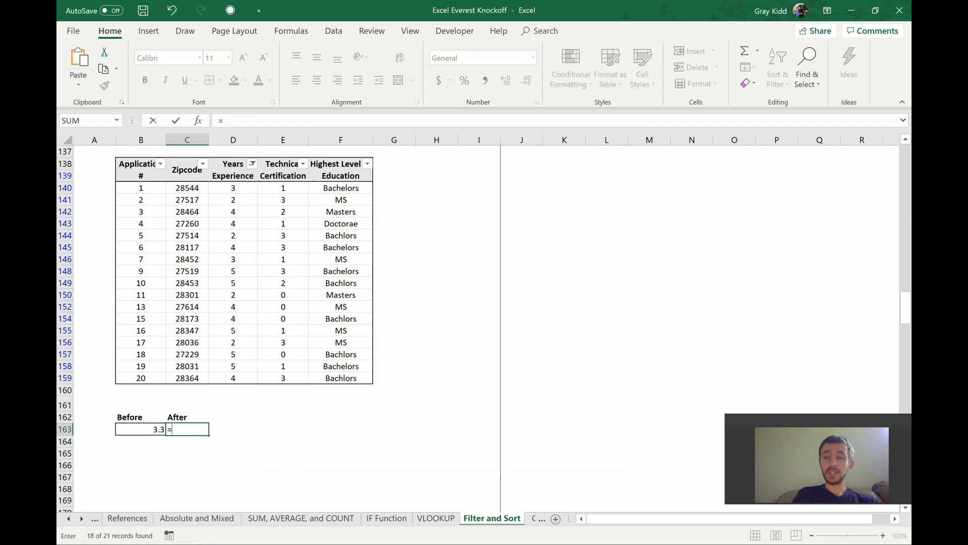
pyautogui.write('AVERAGE(')
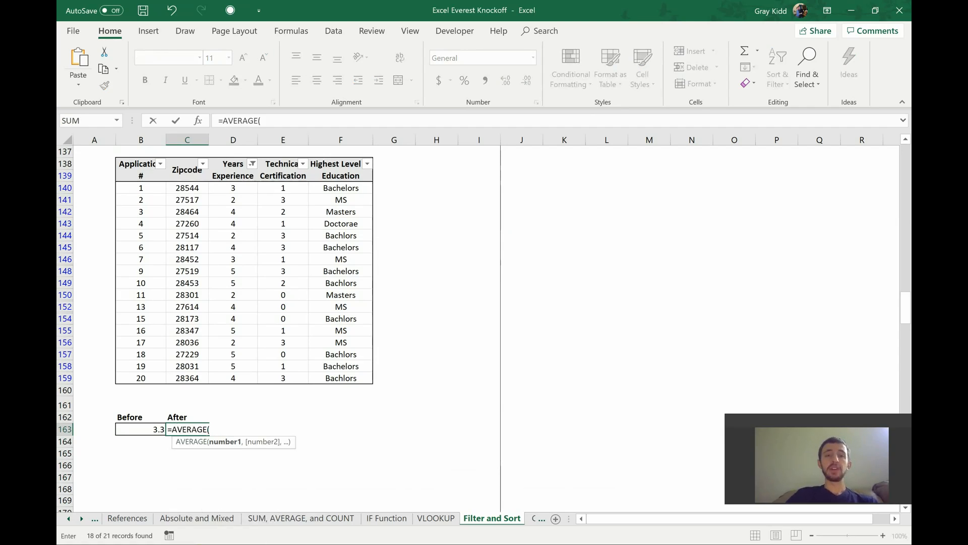
pyautogui.moveTo(253, 189)
pyautogui.mouseDown()
pyautogui.moveTo(265, 337)
pyautogui.moveTo(252, 373)
pyautogui.mouseUp()
pyautogui.write(')')
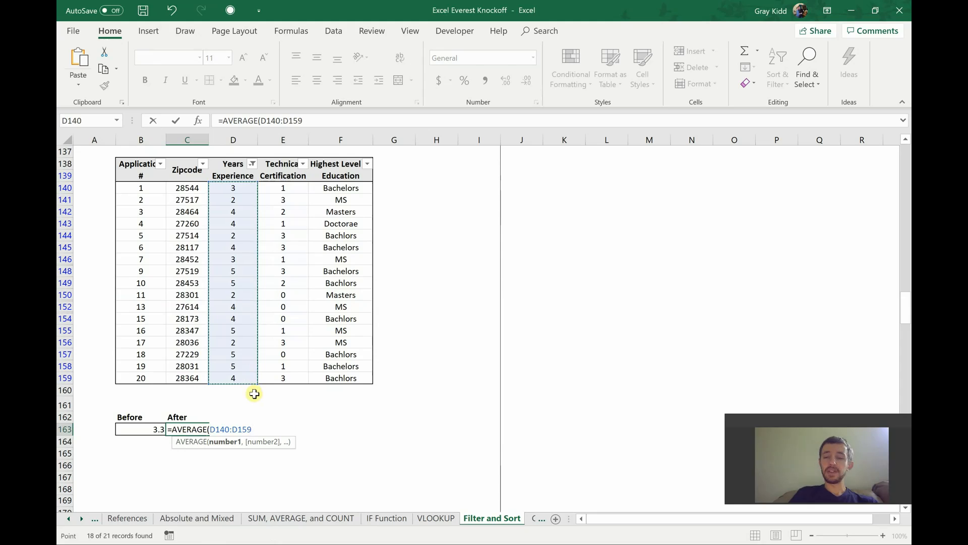
pyautogui.press('Return')
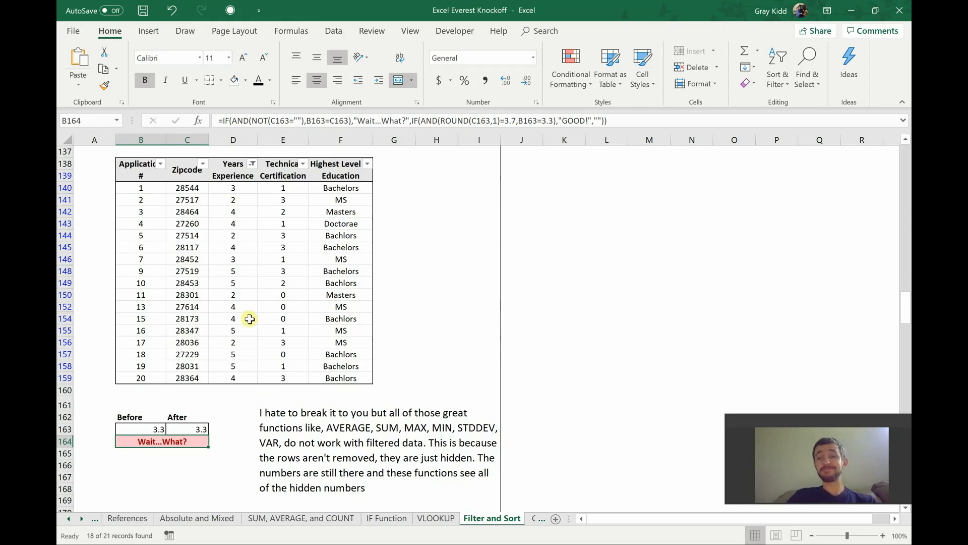
# Undo the After average, the Years Experience filter, the Before average and the filtering of the Example 3 table
pyautogui.hotkey('ctrl', 'z')
pyautogui.hotkey('ctrl', 'z')
pyautogui.hotkey('ctrl', 'z')
pyautogui.hotkey('ctrl', 'z')
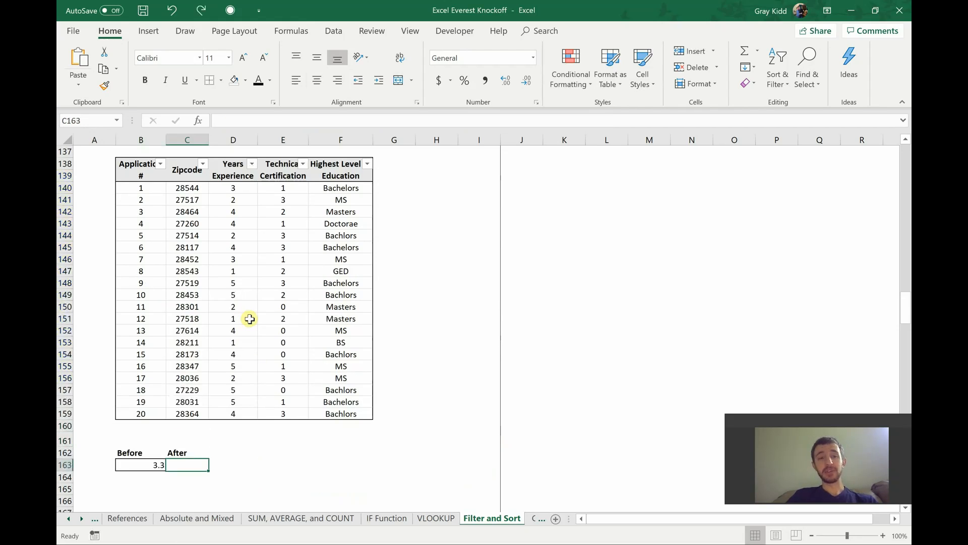
pyautogui.hotkey('ctrl', 'z')
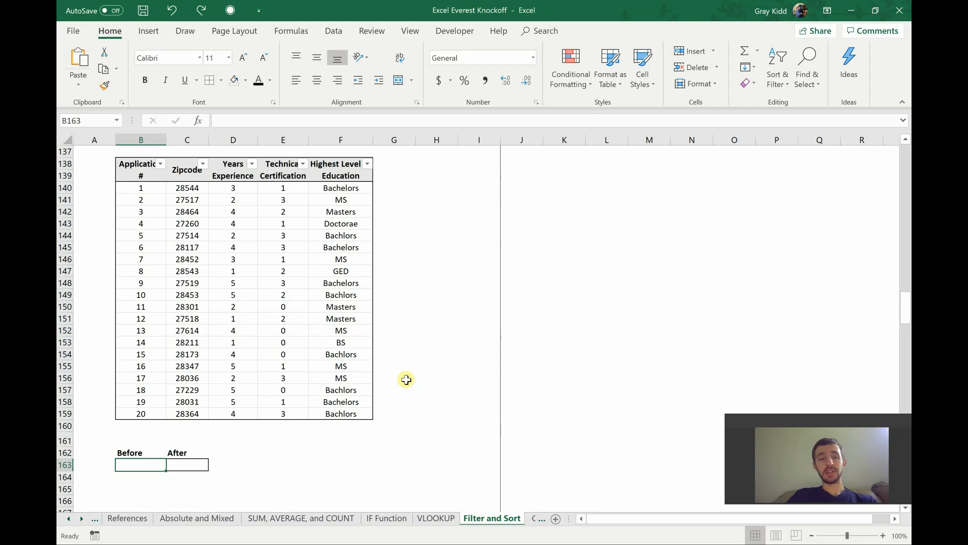
pyautogui.hotkey('ctrl', 'z')
pyautogui.click(430, 403)
# Read the SUBTOTAL section below the table, including its two arguments and the list of function numbers
pyautogui.scroll(-7, 406, 391)
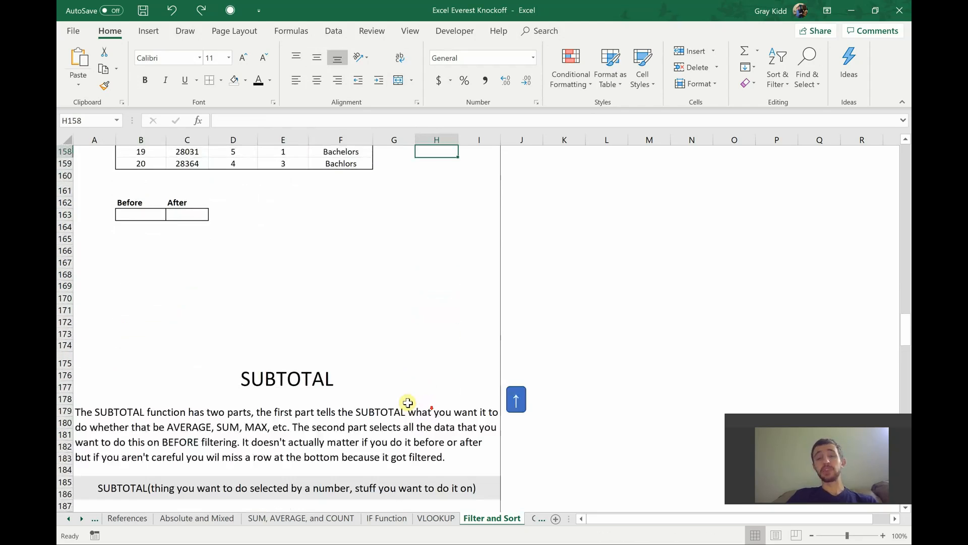
pyautogui.scroll(-3, 408, 403)
pyautogui.scroll(-1, 408, 402)
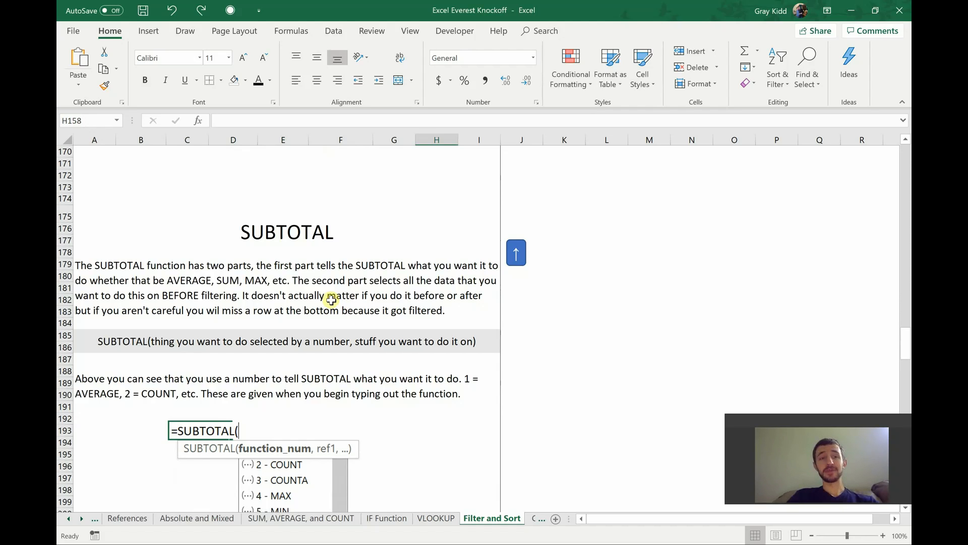
pyautogui.scroll(-2, 331, 300)
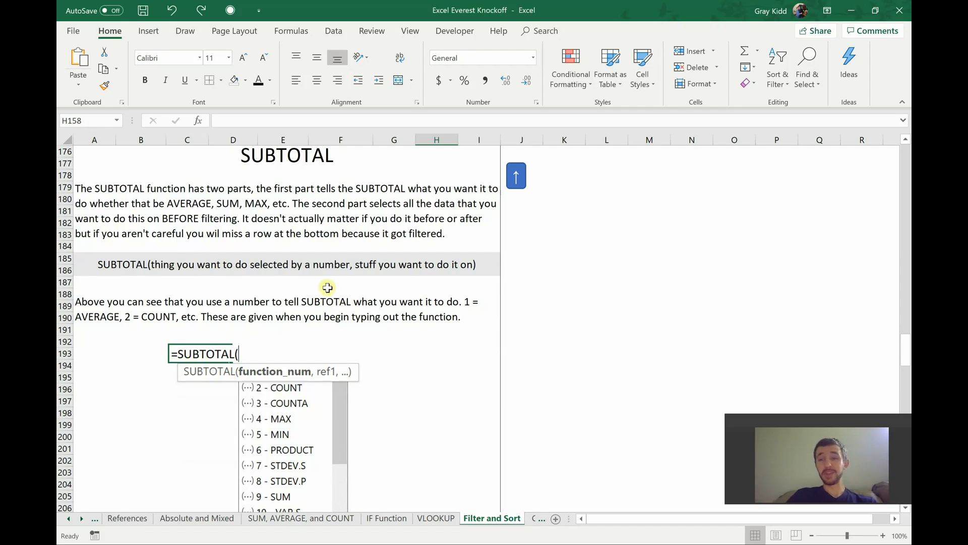
pyautogui.scroll(-3, 357, 257)
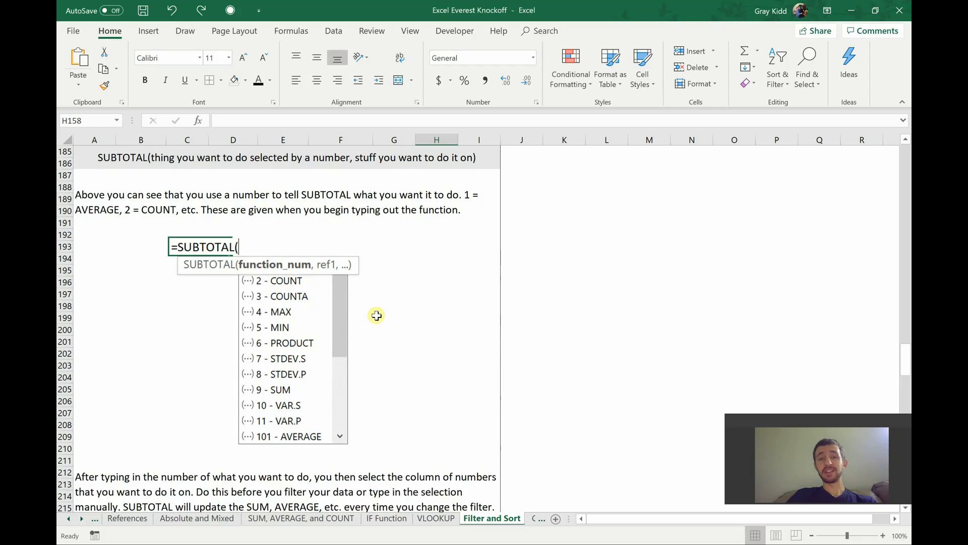
pyautogui.scroll(3, 376, 315)
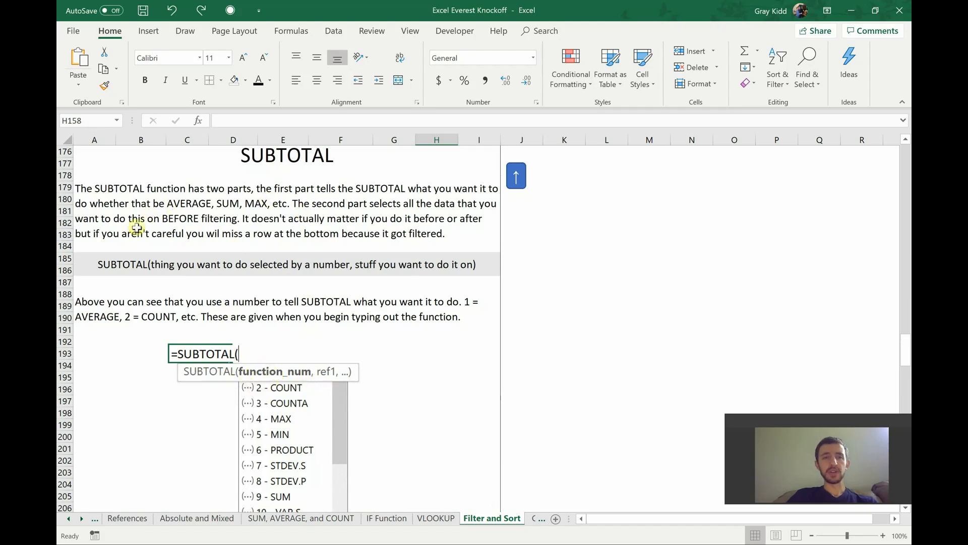
pyautogui.scroll(-1, 322, 267)
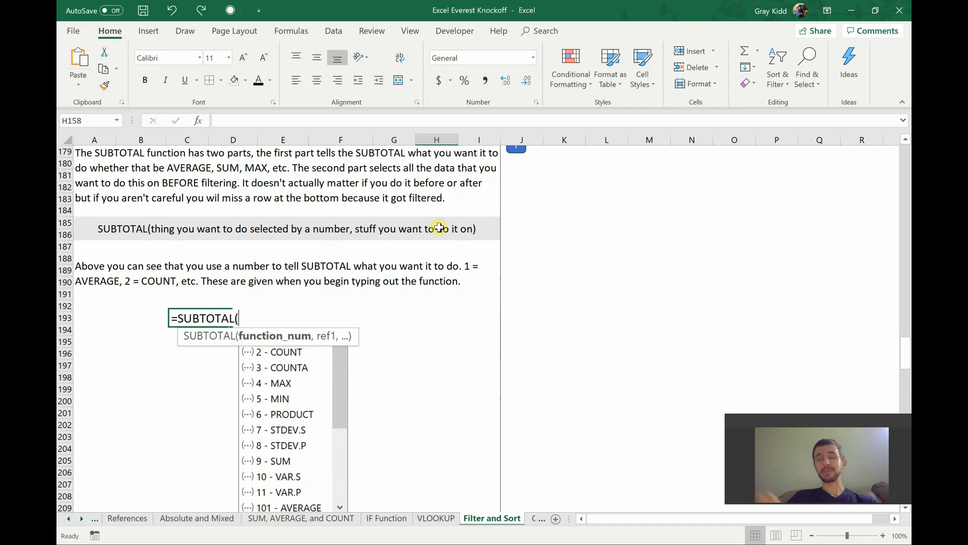
pyautogui.scroll(3, 439, 227)
pyautogui.scroll(8, 439, 227)
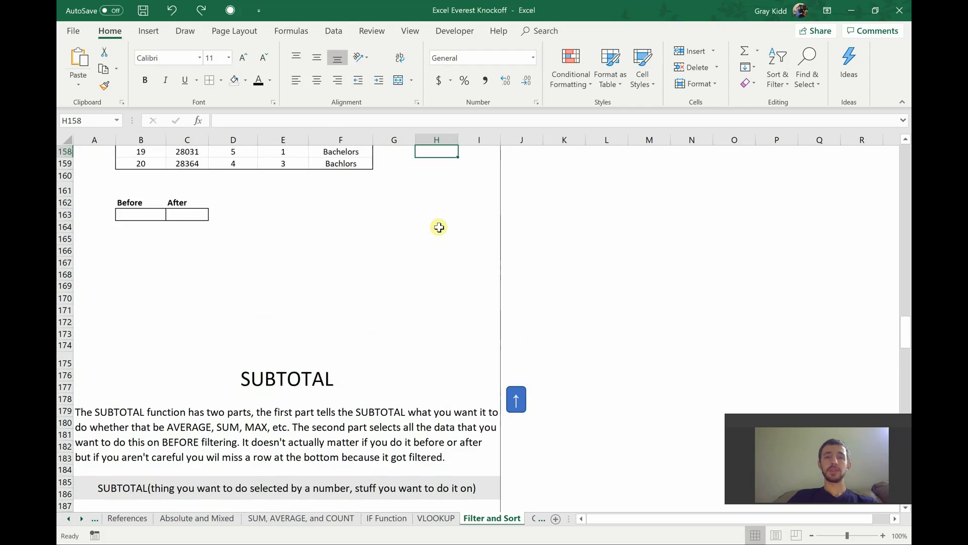
pyautogui.scroll(2, 439, 228)
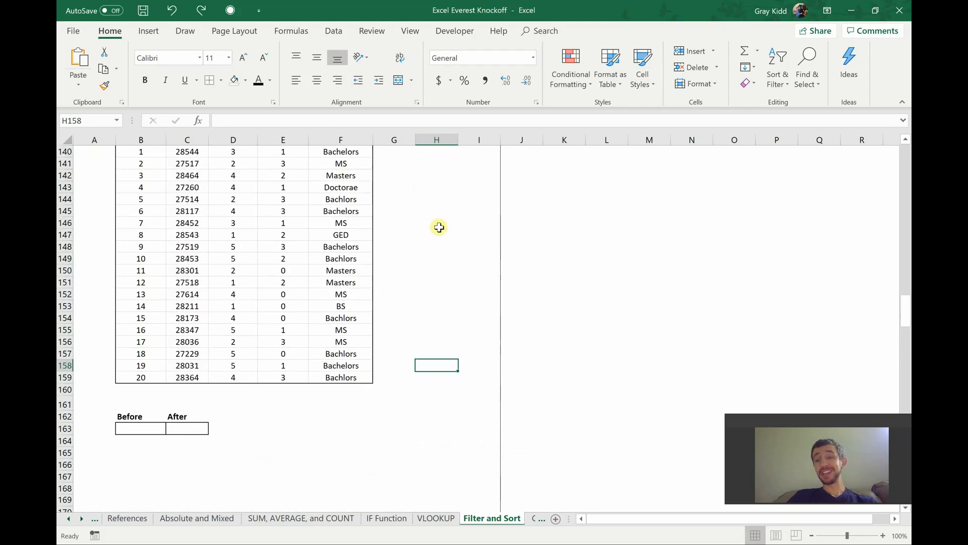
pyautogui.scroll(1, 339, 275)
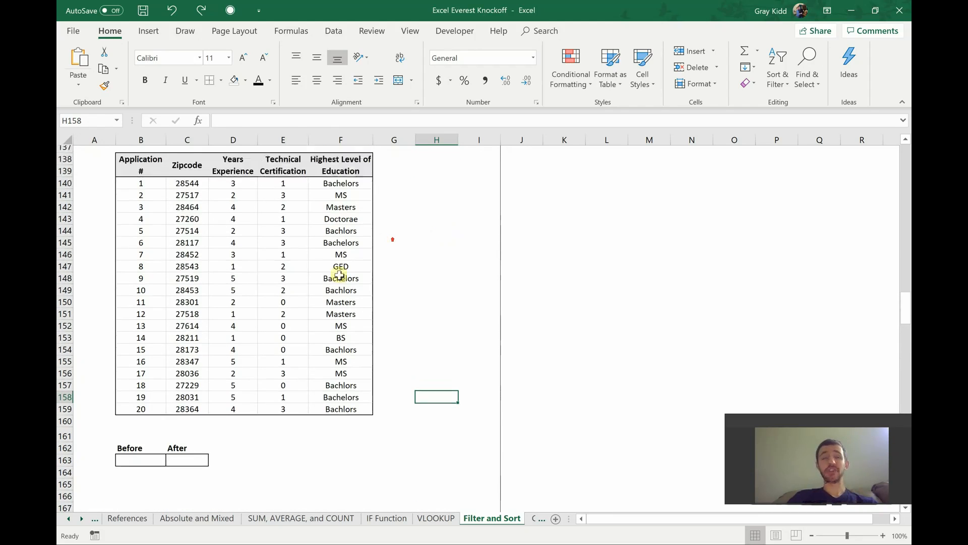
# Enter =AVERAGE(D140:D159) in the Before cell B163 to average the years of experience
pyautogui.click(118, 463)
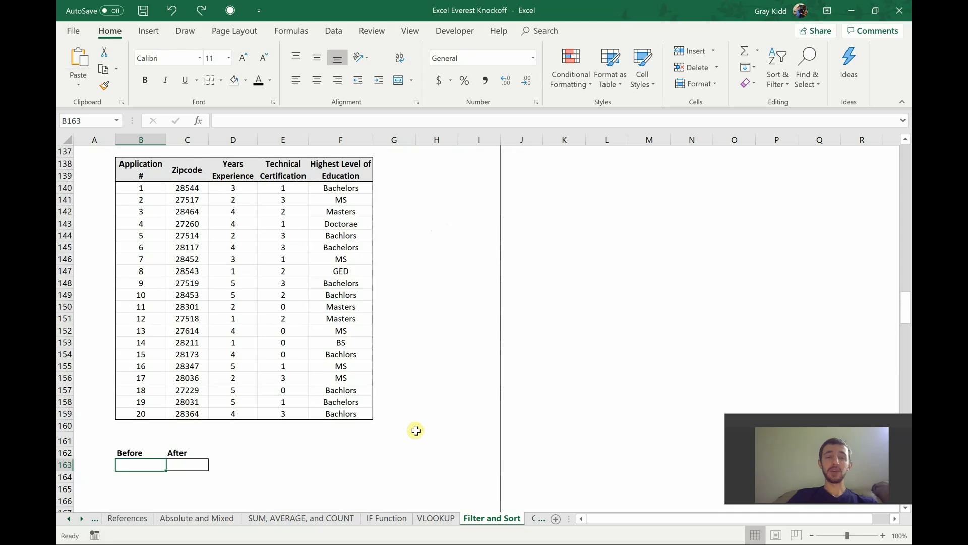
pyautogui.write('=AVERAGE')
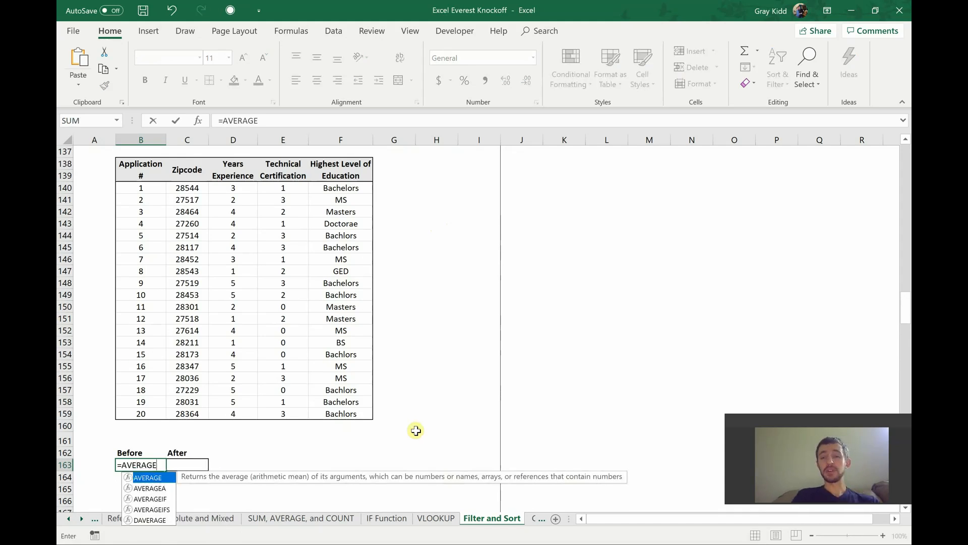
pyautogui.write('(')
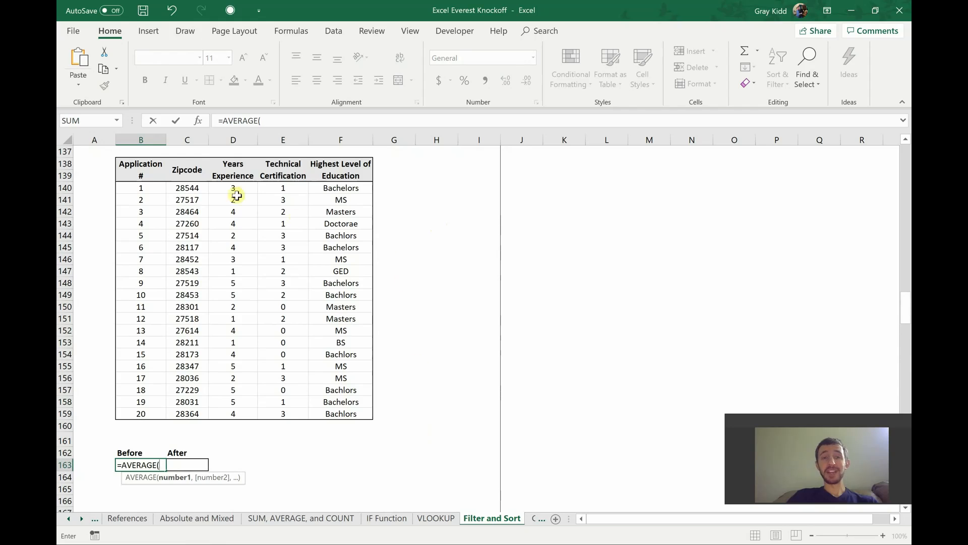
pyautogui.moveTo(232, 188); pyautogui.dragTo(231, 413)
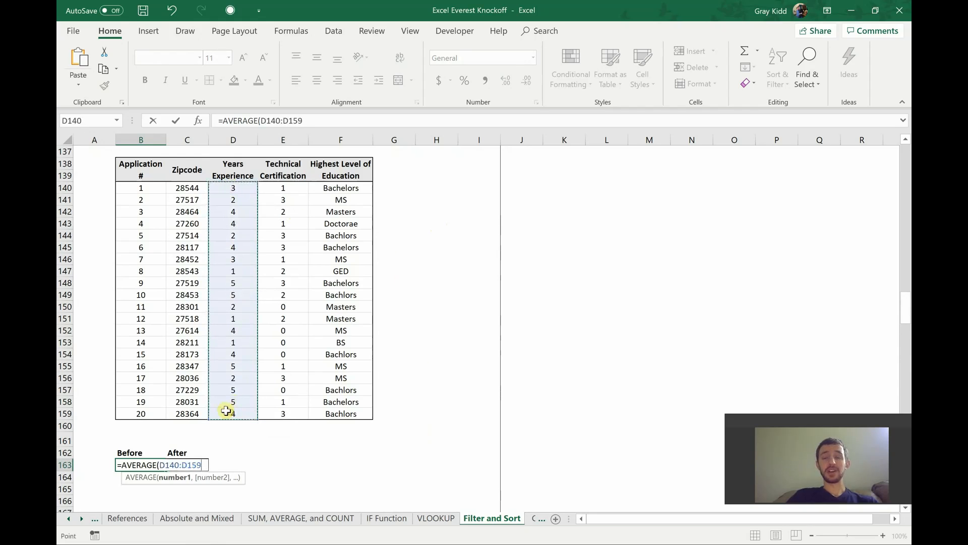
pyautogui.write(')')
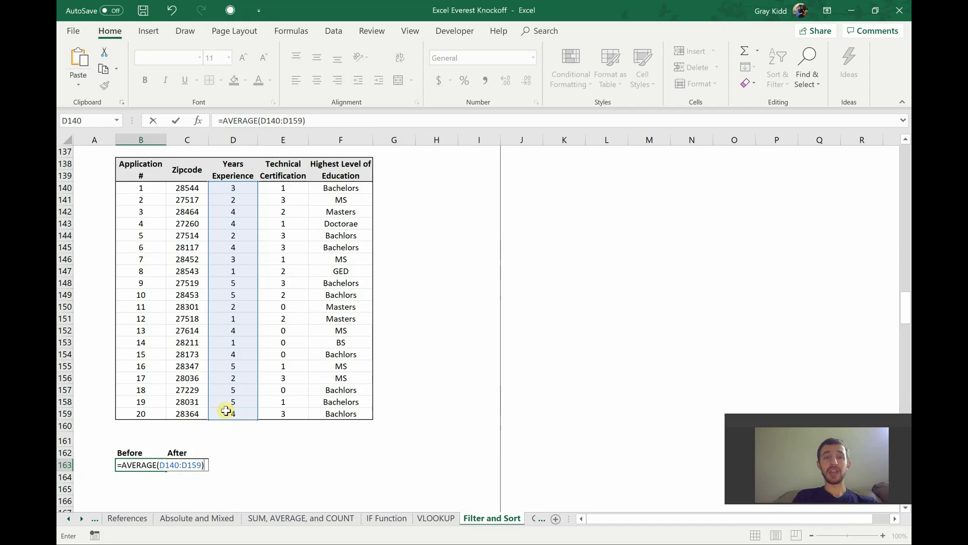
pyautogui.press('Return')
# Enter =SUBTOTAL(1,D140:D159) in the After cell C163 to average only the unfiltered years of experience
pyautogui.press('Up')
pyautogui.press('Right')
pyautogui.press('Right')
pyautogui.press('Left')
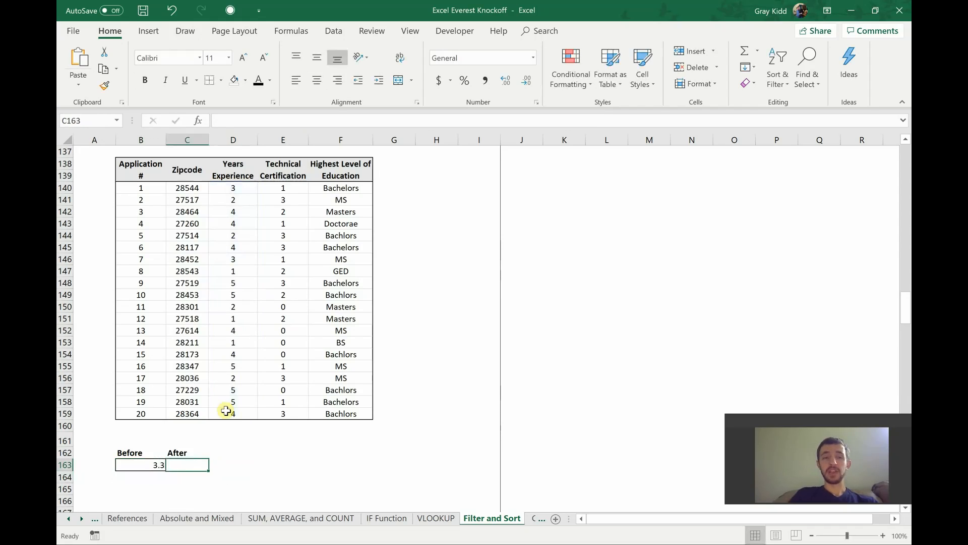
pyautogui.write('=SUBTOTAL')
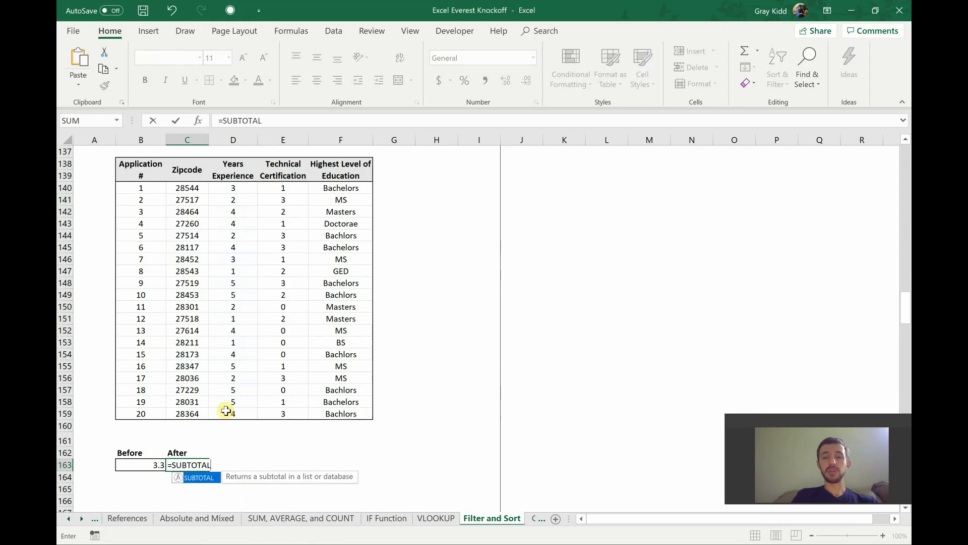
pyautogui.write('(1,')
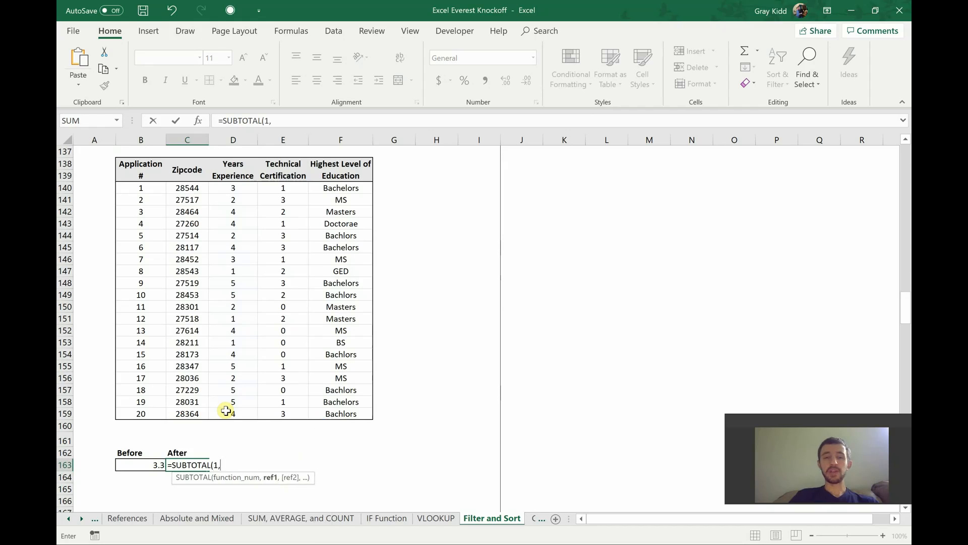
pyautogui.moveTo(233, 187); pyautogui.dragTo(228, 413)
pyautogui.write(')')
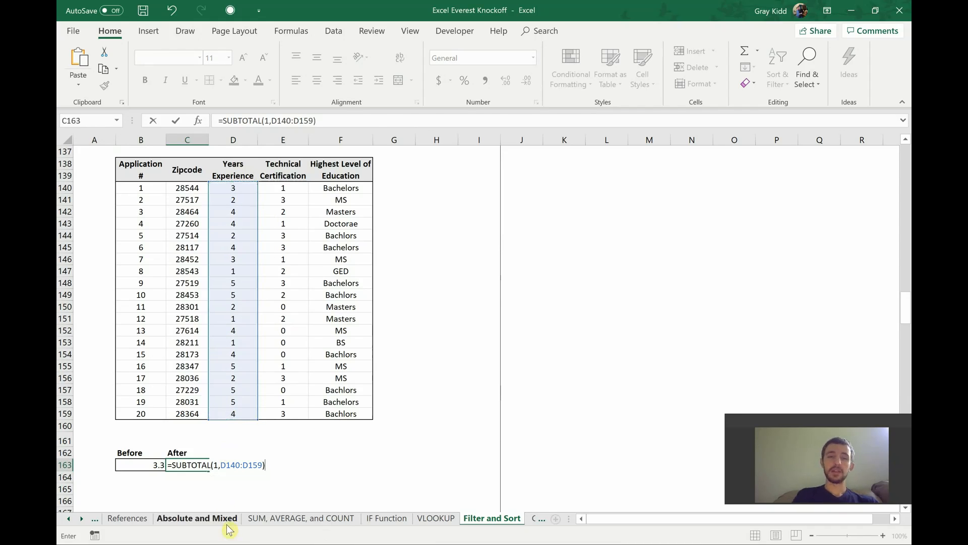
pyautogui.press('Return')
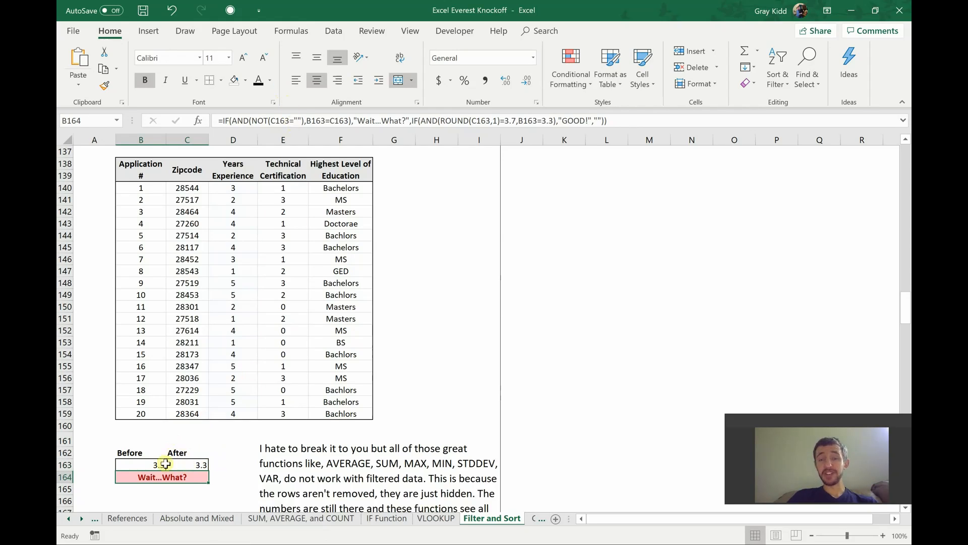
# Turn on filtering for the application table B138:F159, including both header rows
pyautogui.moveTo(133, 165)
pyautogui.mouseDown()
pyautogui.moveTo(287, 389)
pyautogui.moveTo(336, 414)
pyautogui.mouseUp()
pyautogui.click(777, 76)
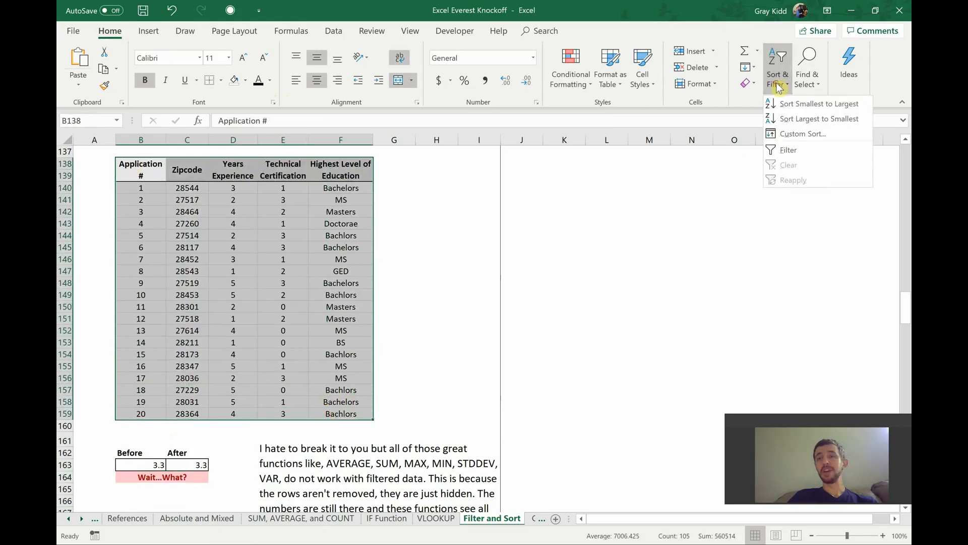
pyautogui.click(781, 151)
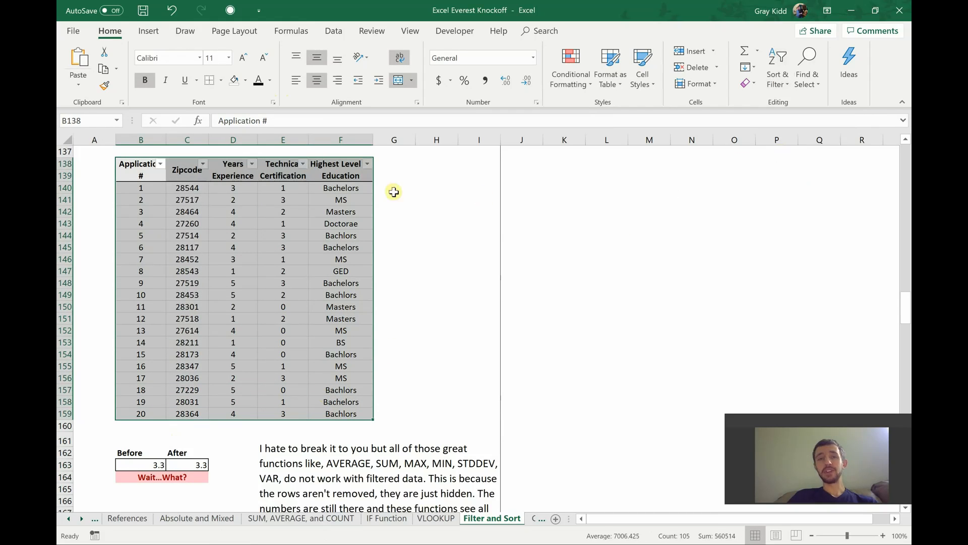
# Filter the Years Experience column to exclude the value 1, and compare the formulas in the Before and After cells
pyautogui.click(253, 164)
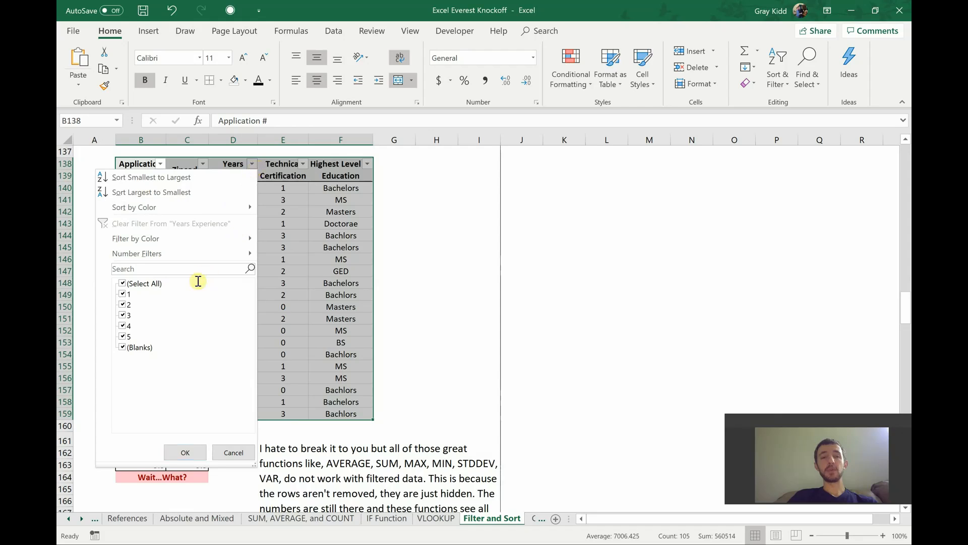
pyautogui.click(126, 295)
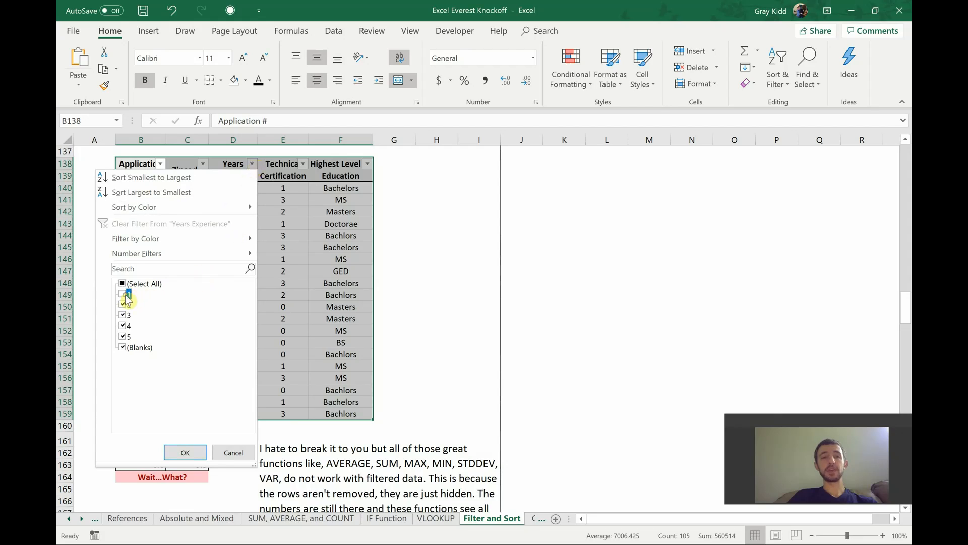
pyautogui.click(187, 451)
pyautogui.click(178, 430)
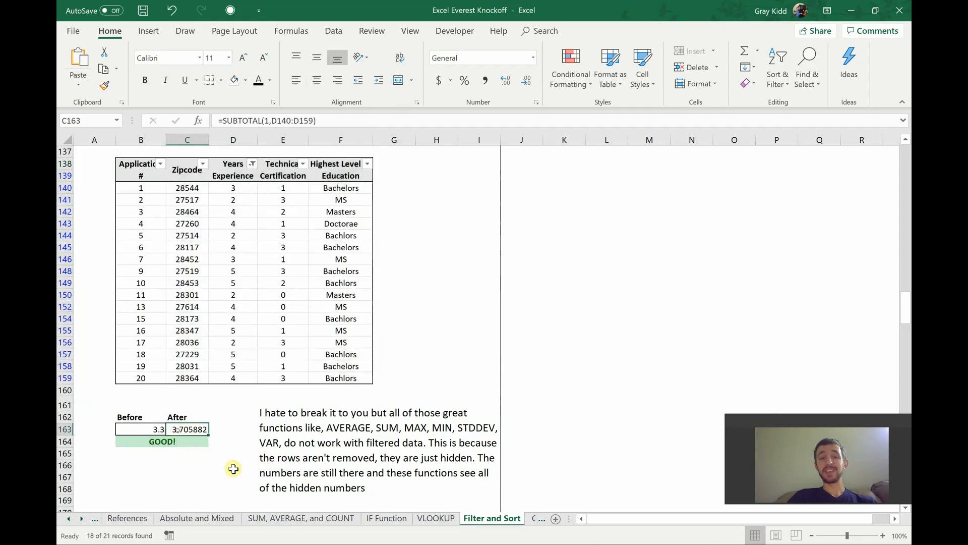
pyautogui.click(129, 430)
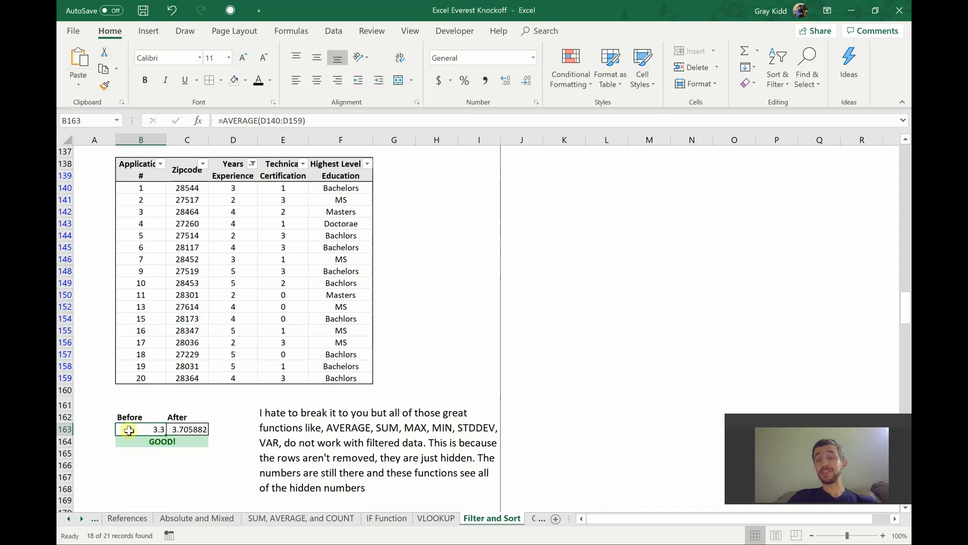
pyautogui.click(183, 430)
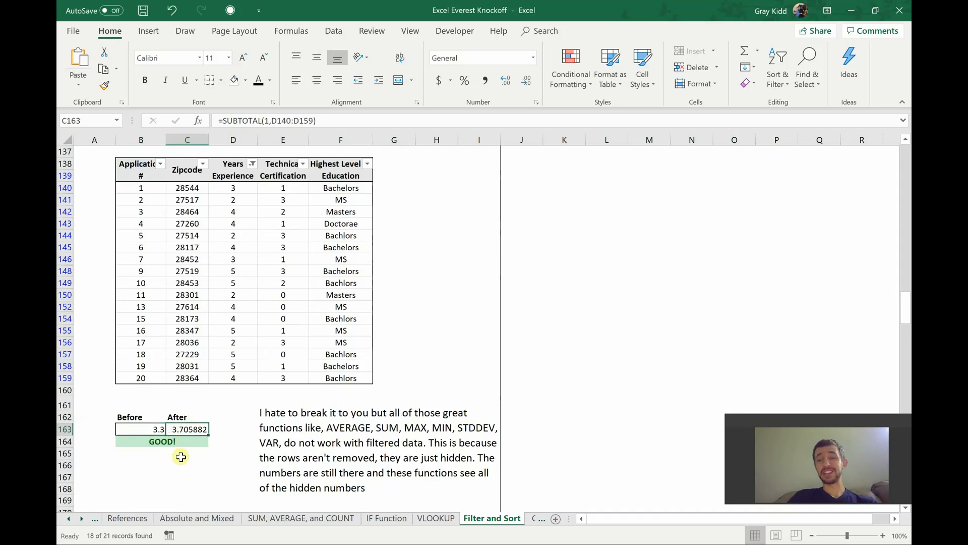